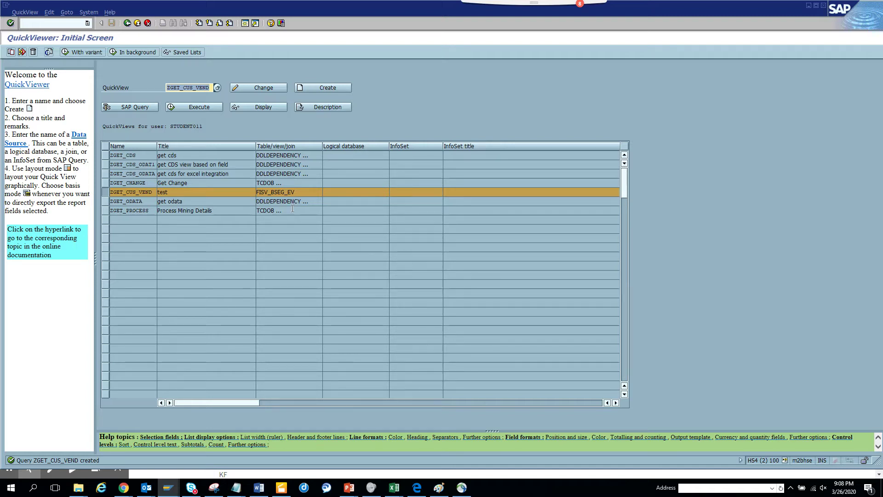
Step: Open the ZGET_CUS_VEND query and check that its data source is table FISV_BSEG_EV
{"action": "left_click", "coordinate": [265, 108]}
{"action": "double_click", "coordinate": [256, 196]}
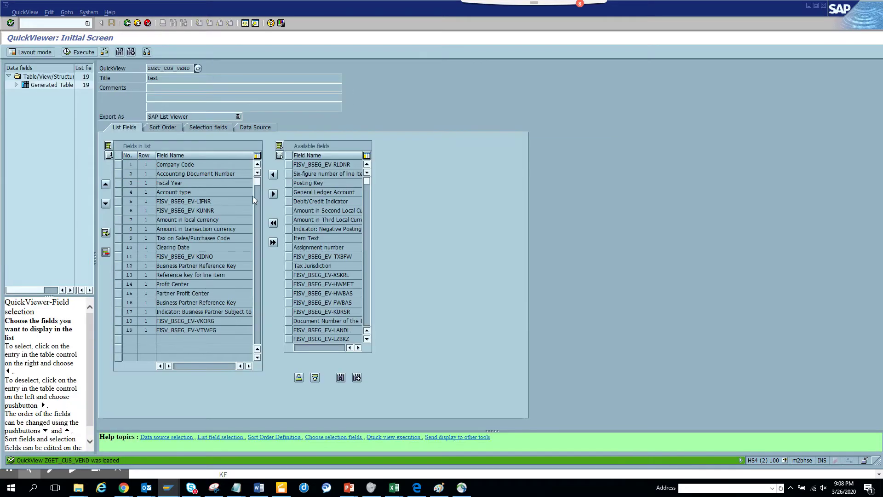
{"action": "left_click", "coordinate": [242, 128]}
{"action": "left_click", "coordinate": [228, 185]}
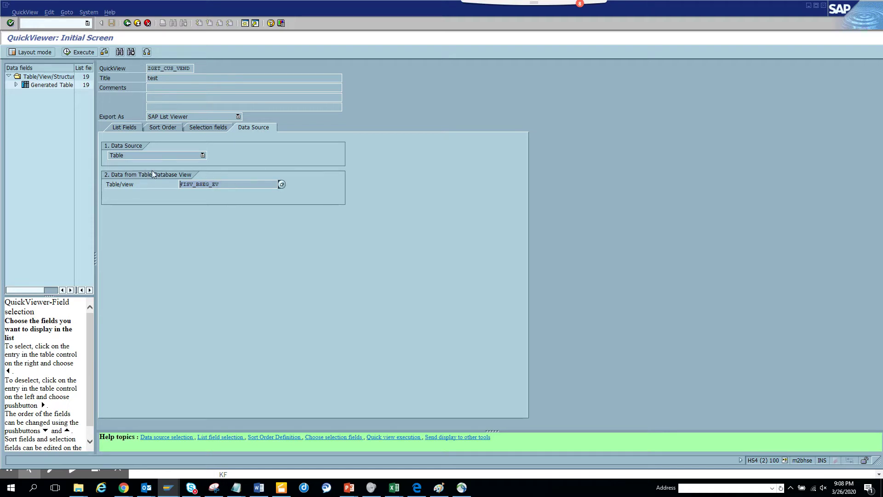
Step: Review the list fields: Account type, vendor FISV_BSEG_EV-LIFNR and customer FISV_BSEG_EV-KUNNR
{"action": "left_click", "coordinate": [132, 128]}
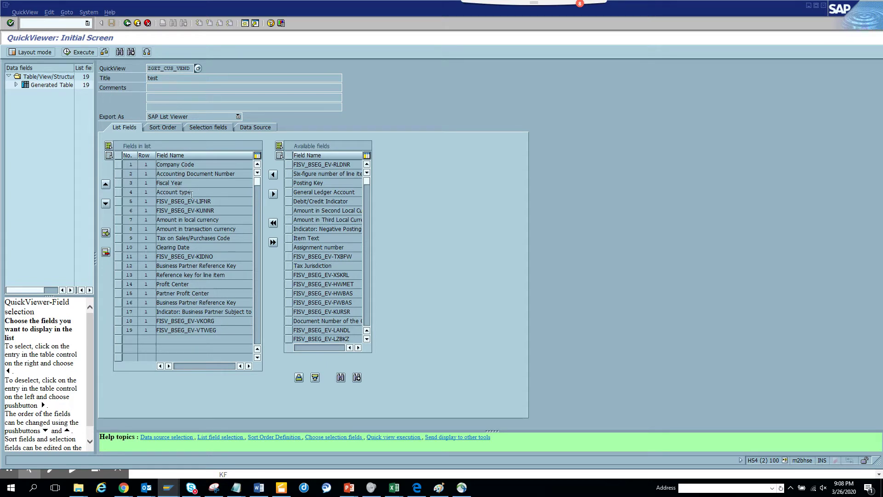
{"action": "left_click", "coordinate": [206, 192]}
{"action": "left_click", "coordinate": [215, 200]}
{"action": "left_click", "coordinate": [214, 210]}
Step: Check the Company Code and Account type selection fields, then execute the query
{"action": "left_click", "coordinate": [213, 128]}
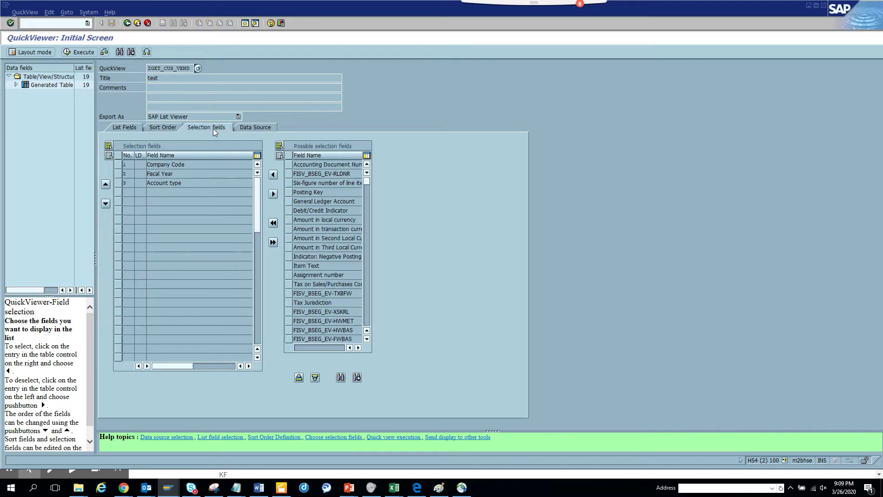
{"action": "left_click", "coordinate": [189, 164]}
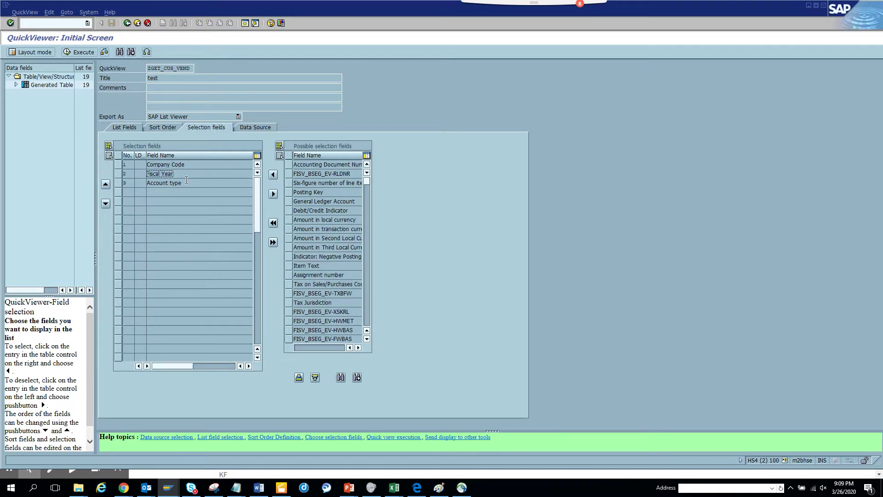
{"action": "left_click", "coordinate": [191, 183]}
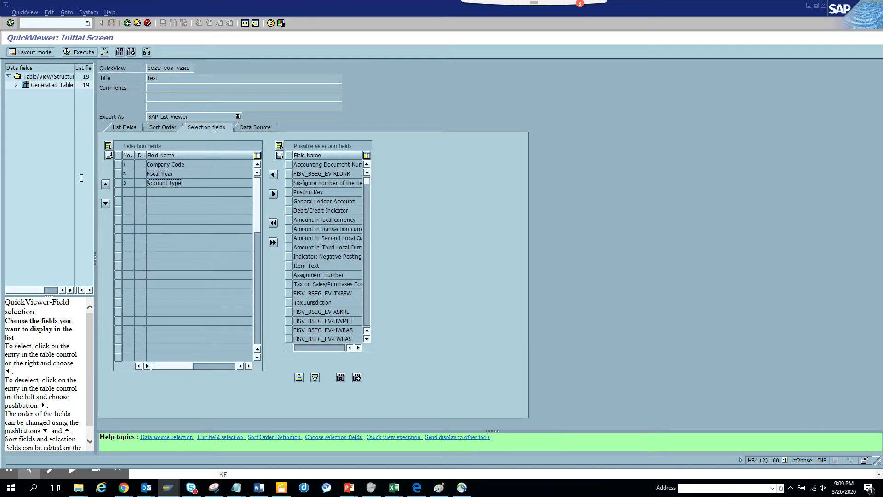
{"action": "left_click", "coordinate": [81, 53]}
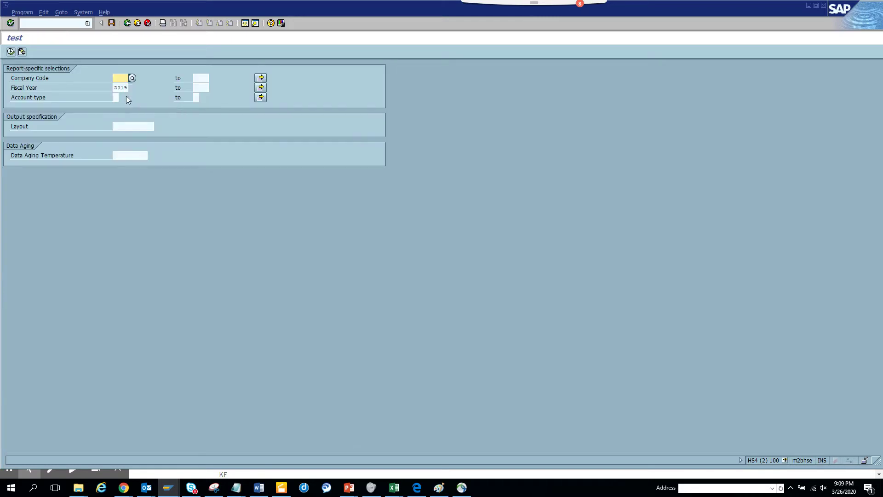
Step: Load the TEST variant, confirm account types K and D, and run the query
{"action": "left_click", "coordinate": [22, 52]}
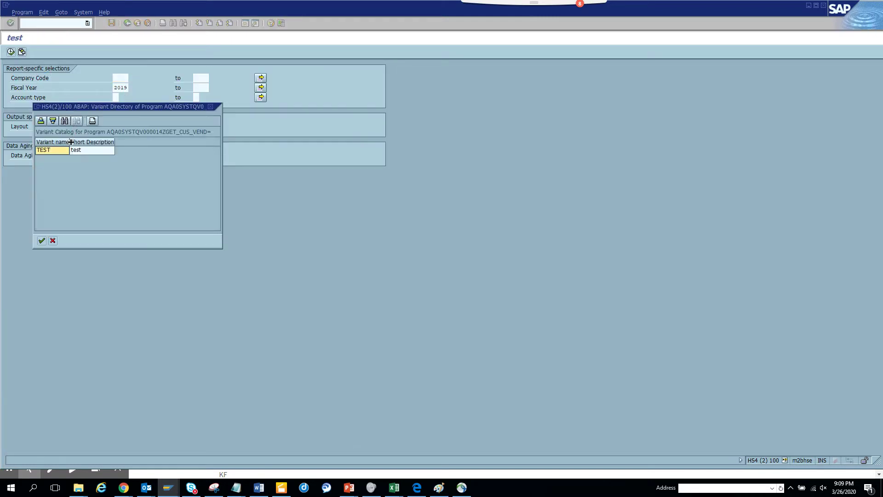
{"action": "double_click", "coordinate": [71, 148]}
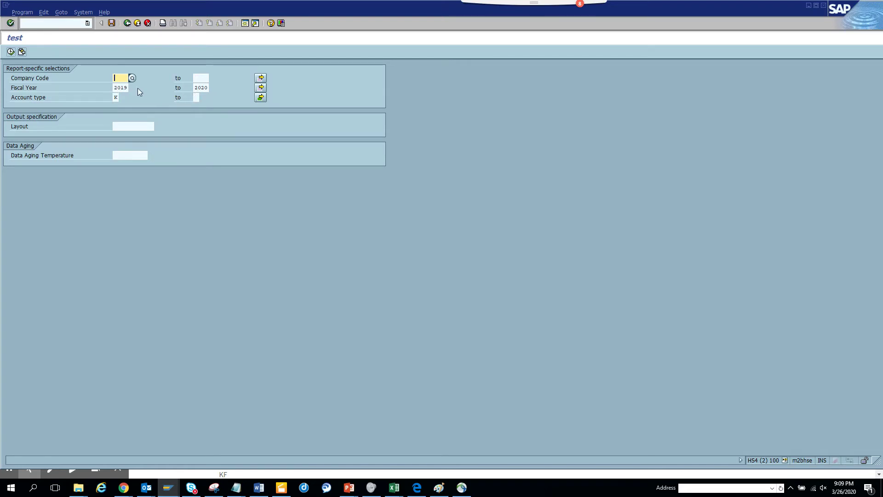
{"action": "left_click", "coordinate": [261, 97]}
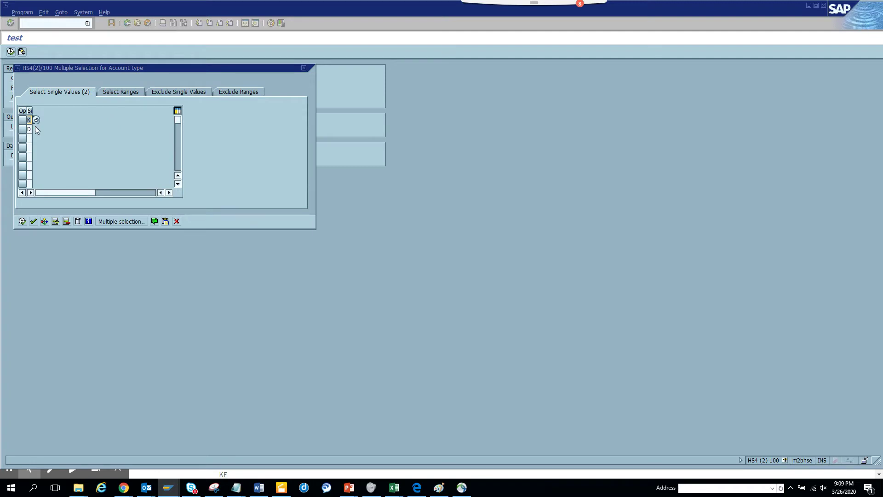
{"action": "left_click", "coordinate": [37, 120]}
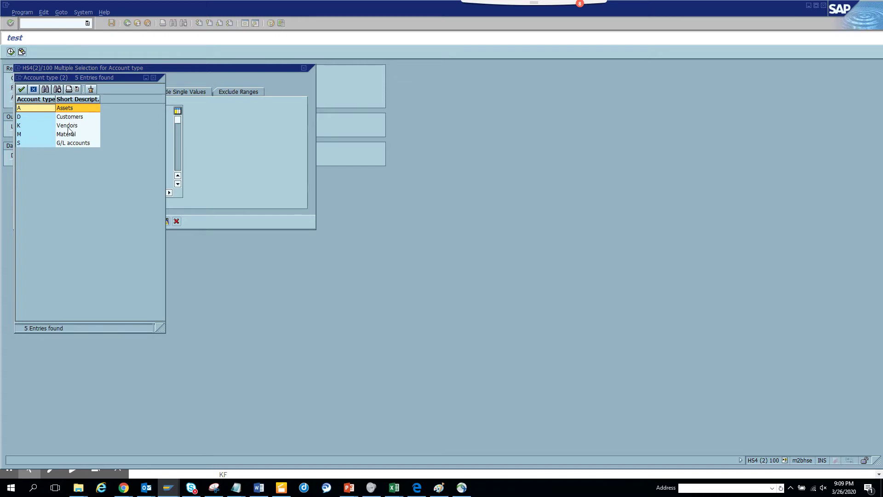
{"action": "left_click", "coordinate": [34, 89]}
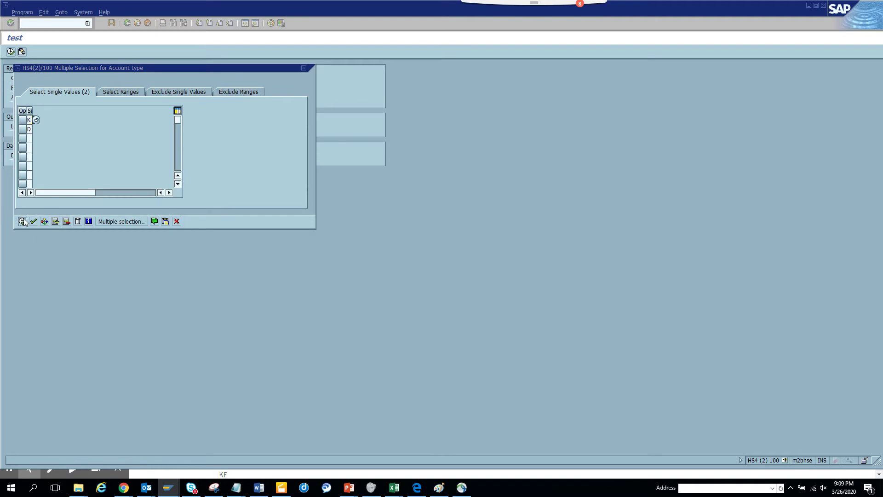
{"action": "left_click", "coordinate": [20, 221]}
{"action": "left_click", "coordinate": [11, 51]}
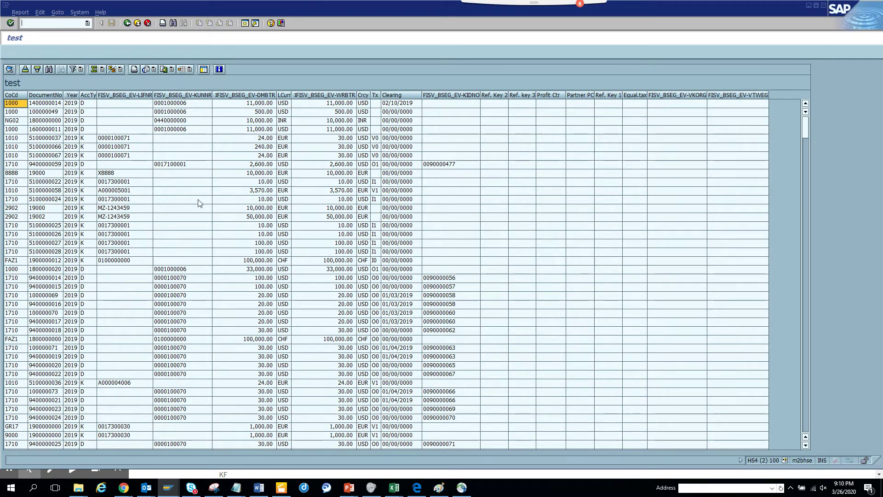
{"action": "left_click", "coordinate": [9, 70]}
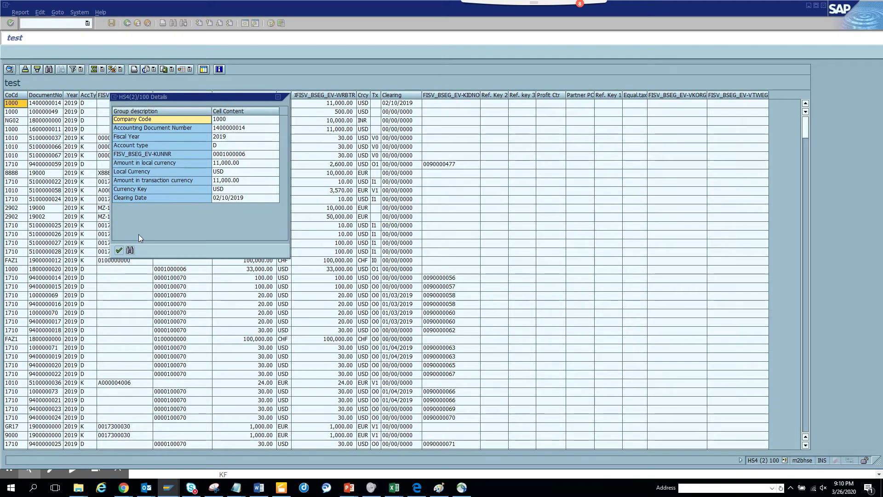
{"action": "left_click", "coordinate": [118, 250]}
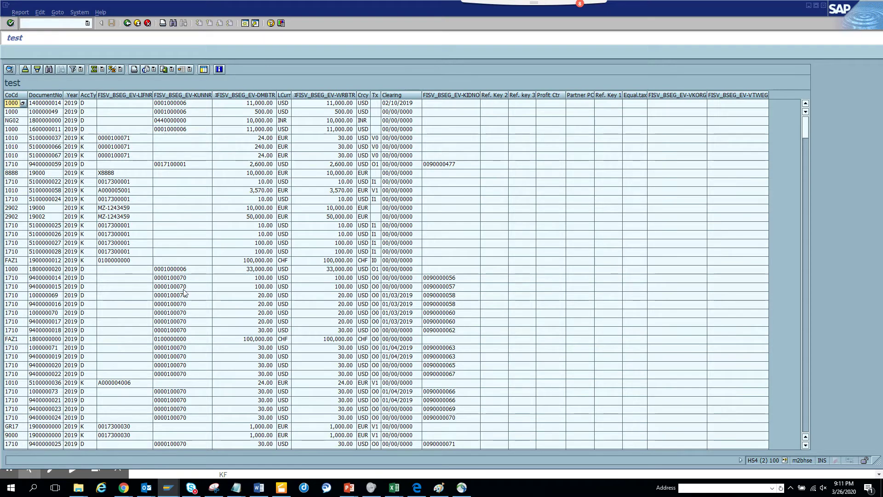
{"action": "left_click", "coordinate": [121, 94]}
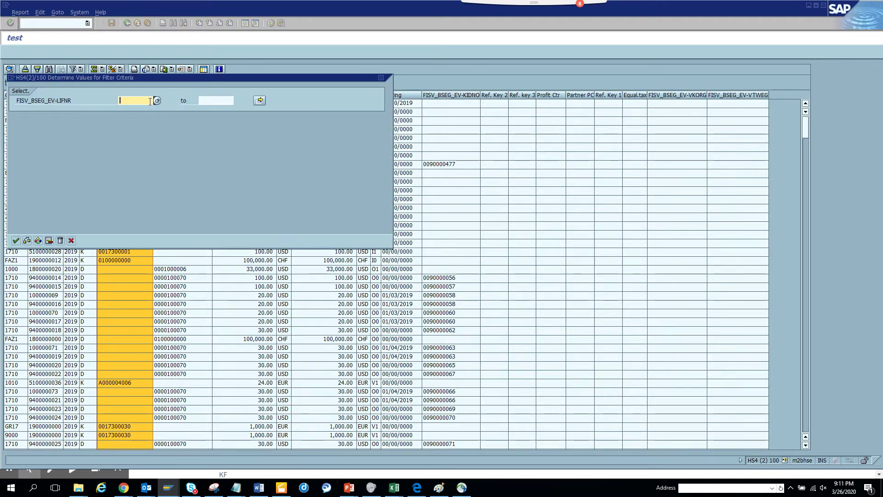
{"action": "left_click", "coordinate": [156, 99]}
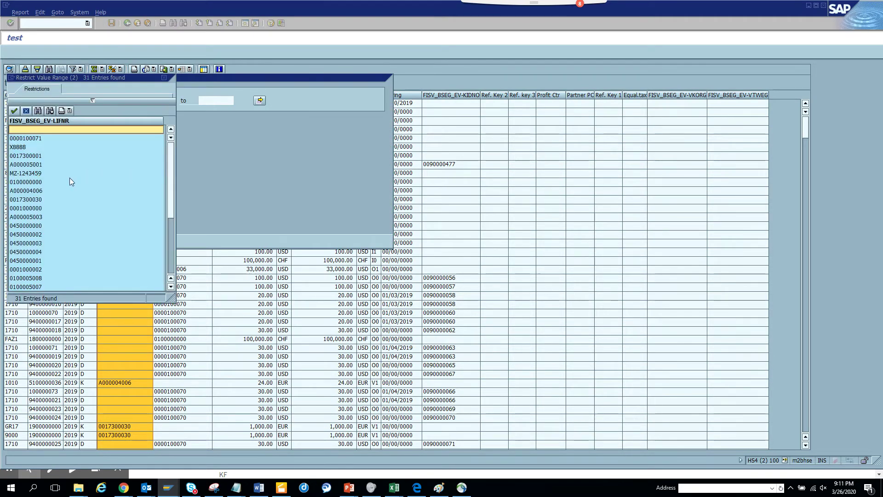
{"action": "double_click", "coordinate": [35, 139]}
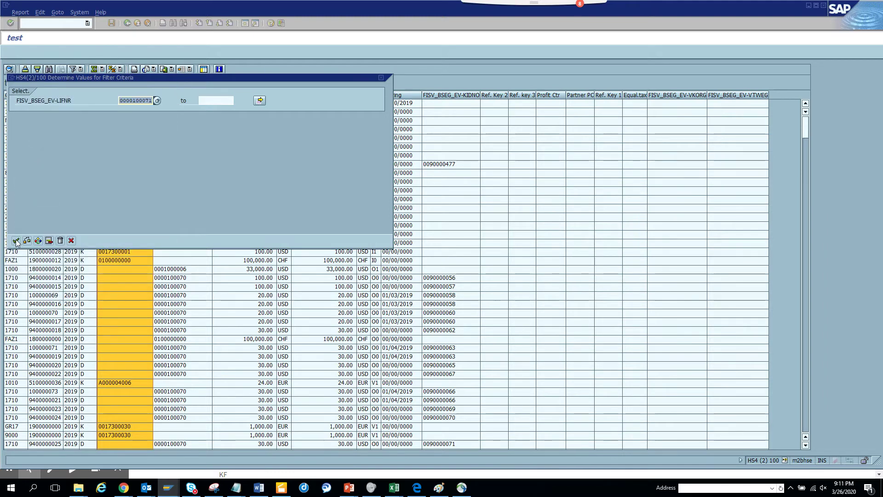
{"action": "key", "text": "Return"}
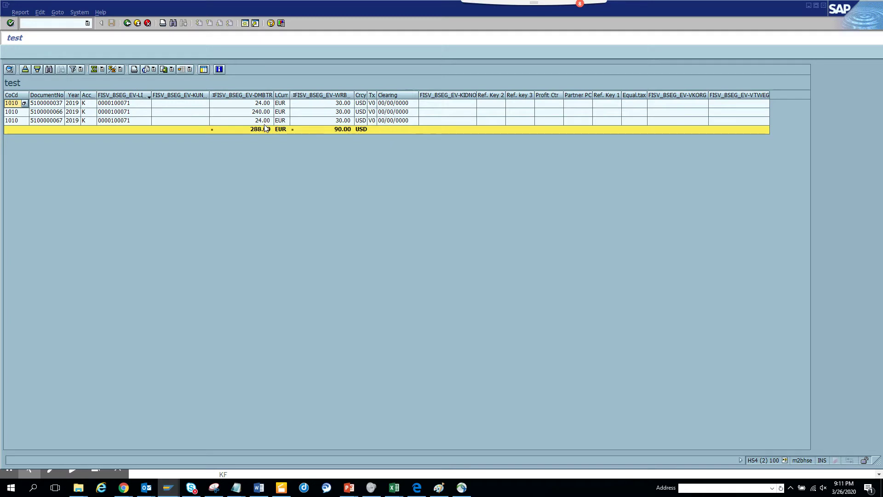
{"action": "left_click", "coordinate": [130, 95]}
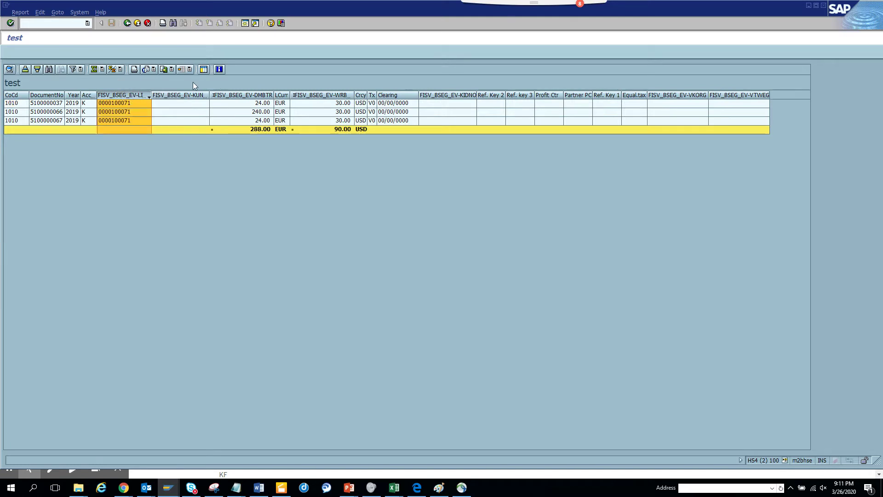
Step: Delete the vendor filter and select the FISV_BSEG_EV-KUNNR customer column
{"action": "left_click", "coordinate": [83, 68]}
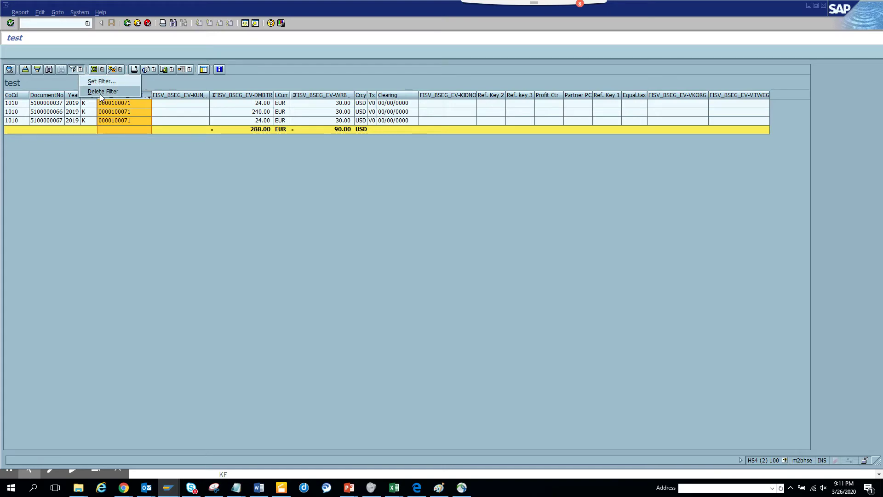
{"action": "left_click", "coordinate": [102, 92]}
{"action": "left_click", "coordinate": [159, 95]}
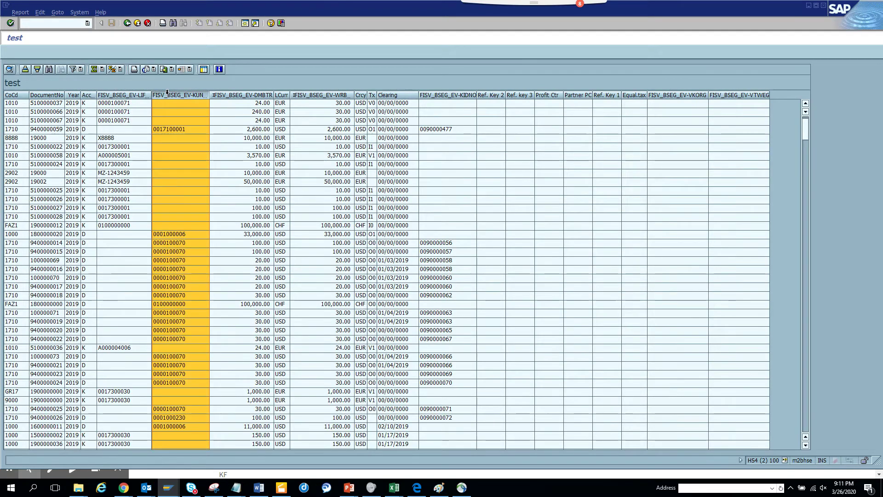
{"action": "left_click", "coordinate": [81, 68]}
{"action": "left_click", "coordinate": [99, 81]}
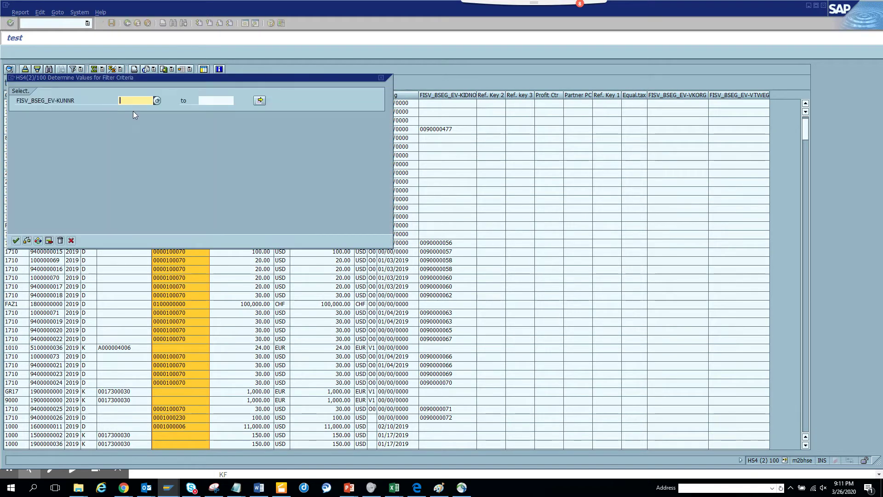
{"action": "left_click", "coordinate": [157, 100]}
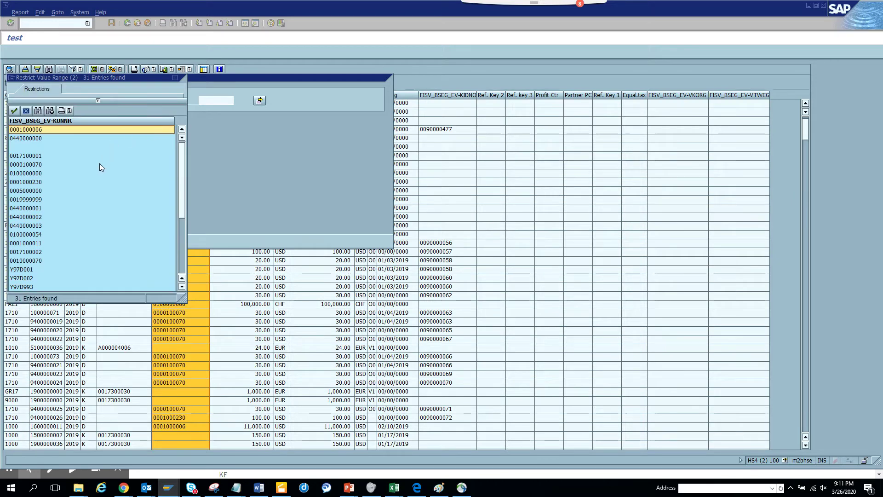
{"action": "left_click", "coordinate": [44, 158]}
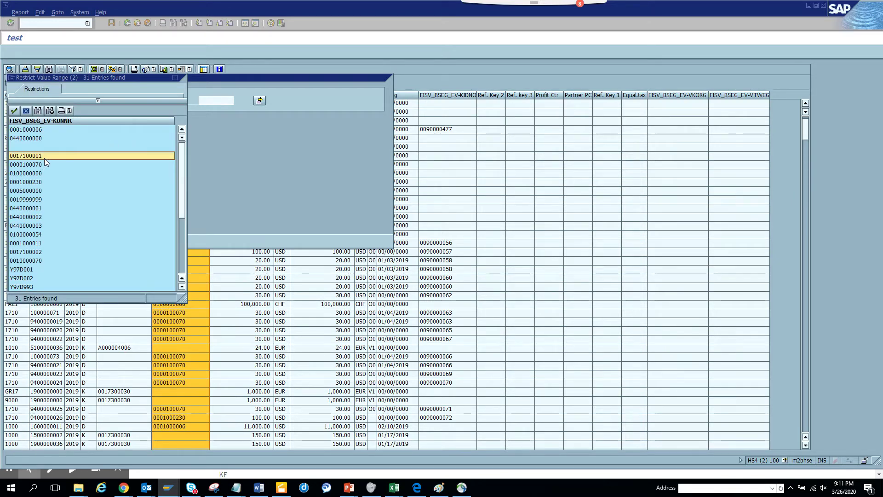
{"action": "left_click", "coordinate": [43, 163]}
{"action": "double_click", "coordinate": [43, 164]}
{"action": "key", "text": "Return"}
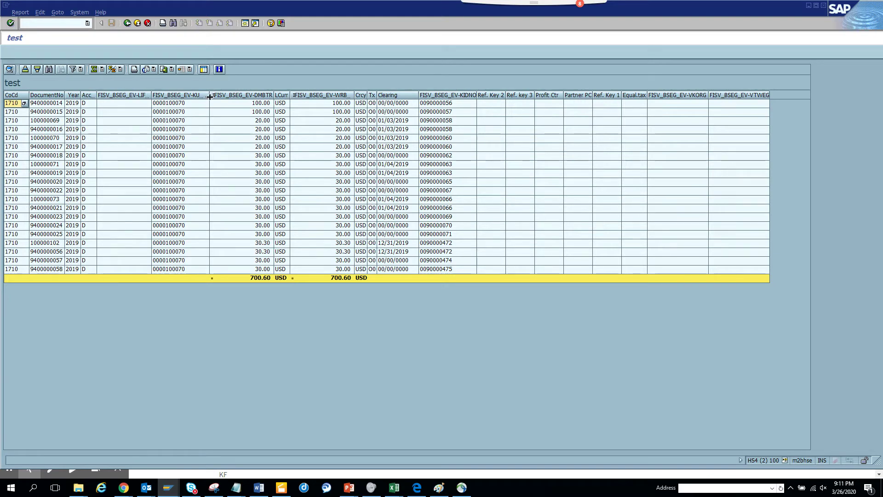
{"action": "left_click_drag", "start_coordinate": [210, 97], "coordinate": [285, 97]}
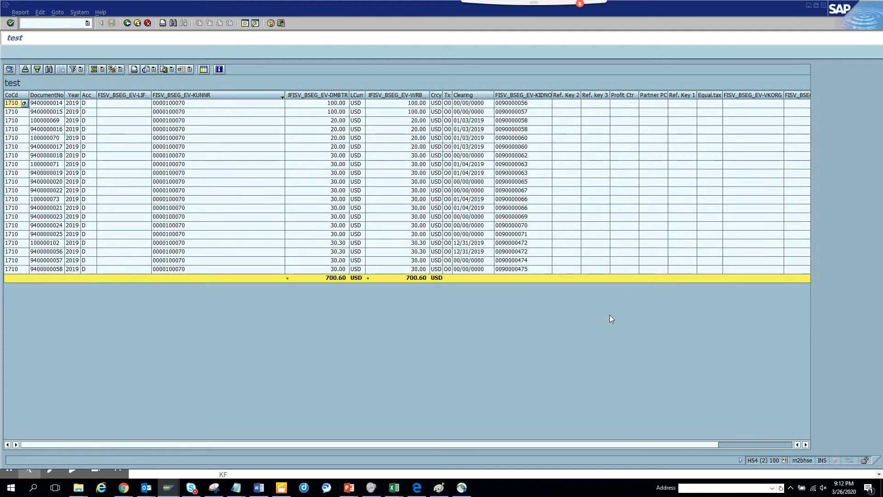
Step: Select the first line item's customer number and open a new SAP session
{"action": "left_click", "coordinate": [732, 445]}
{"action": "left_click", "coordinate": [203, 106]}
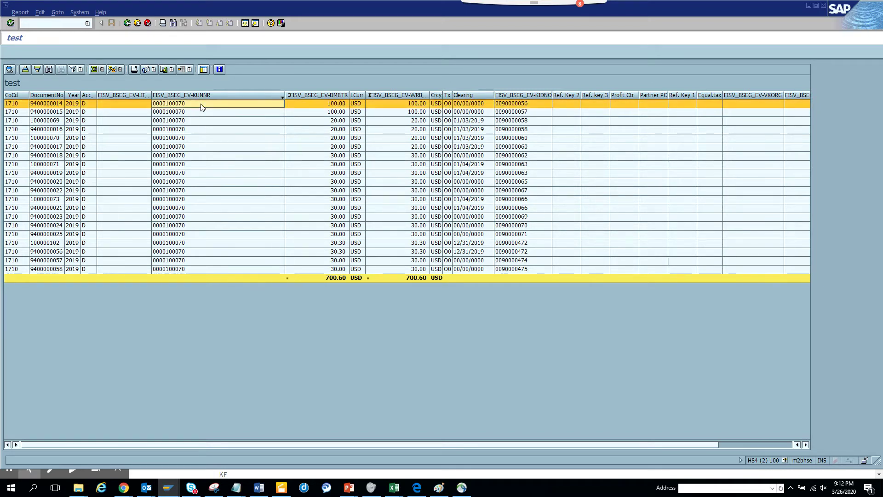
{"action": "left_click", "coordinate": [202, 107]}
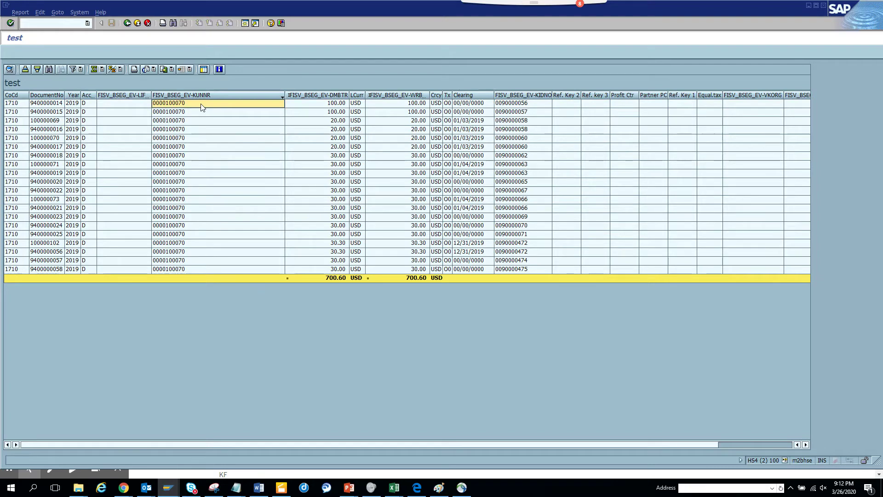
{"action": "left_click", "coordinate": [247, 23]}
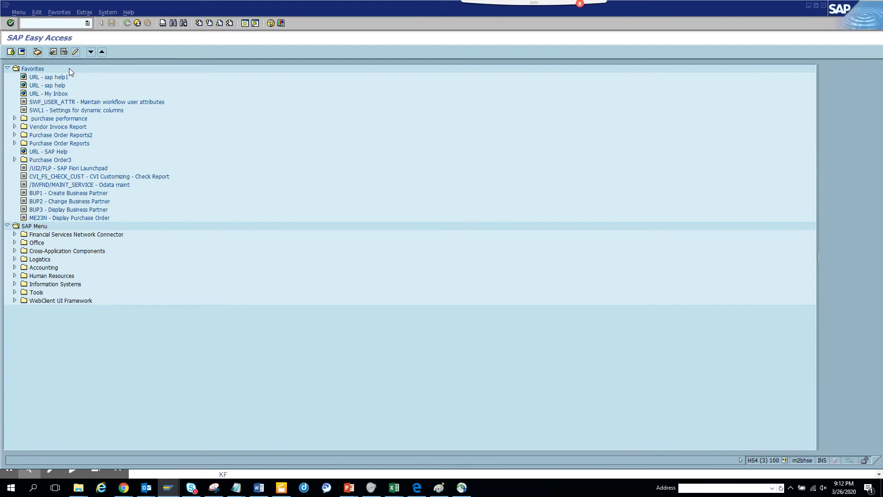
{"action": "type", "text": "fbl5n"}
{"action": "key", "text": "Return"}
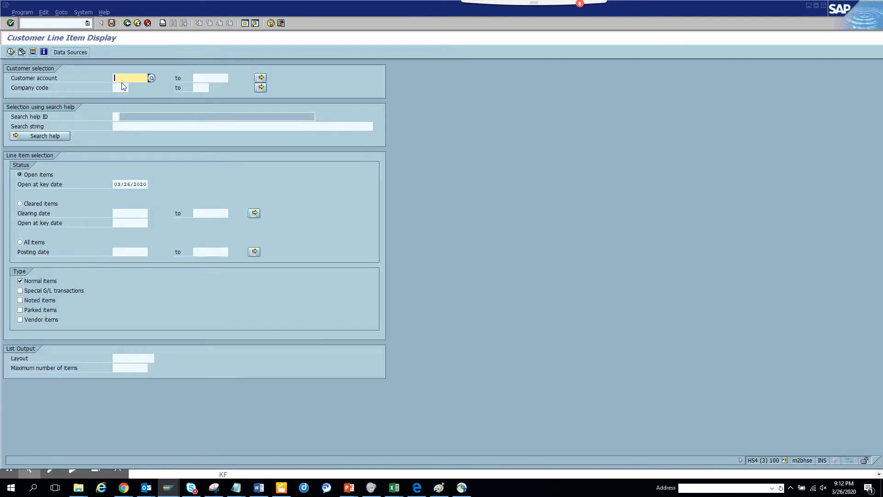
{"action": "key", "text": "ctrl+v"}
{"action": "left_click", "coordinate": [35, 242]}
{"action": "left_click", "coordinate": [11, 52]}
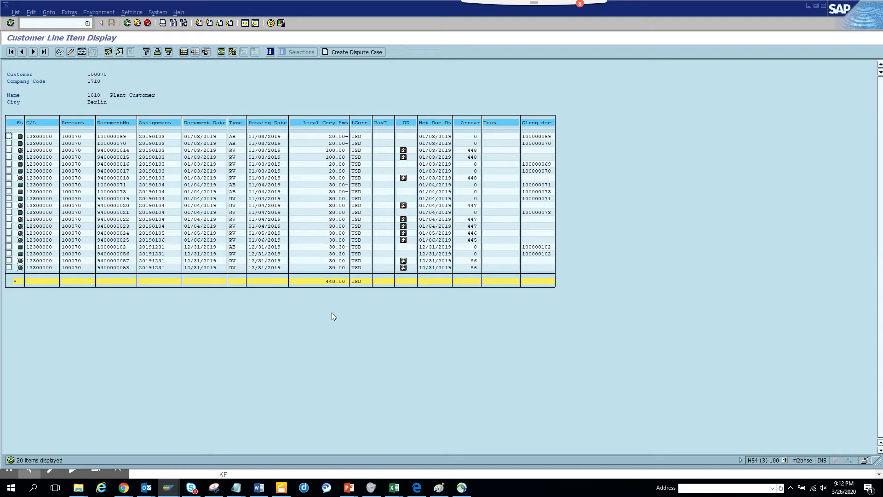
Step: Compare with the query report, then rerun FBL5N for open items only (440.00 USD)
{"action": "key", "text": "alt+Tab"}
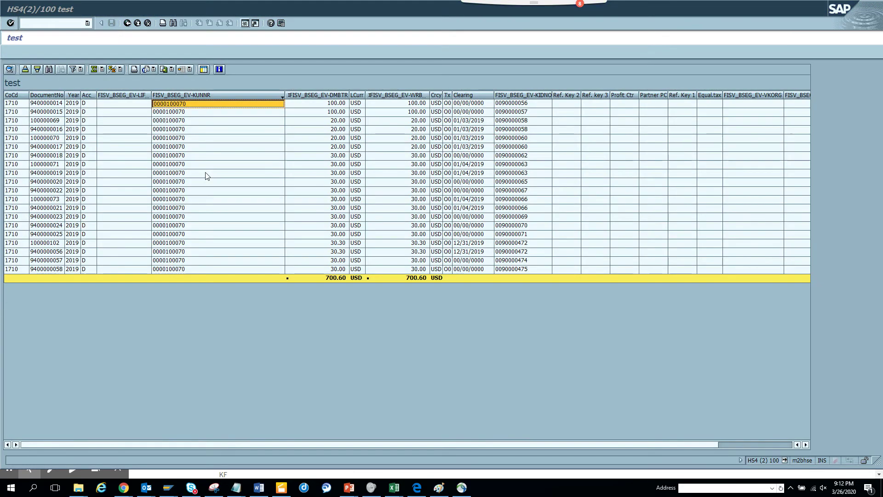
{"action": "key", "text": "alt+Tab"}
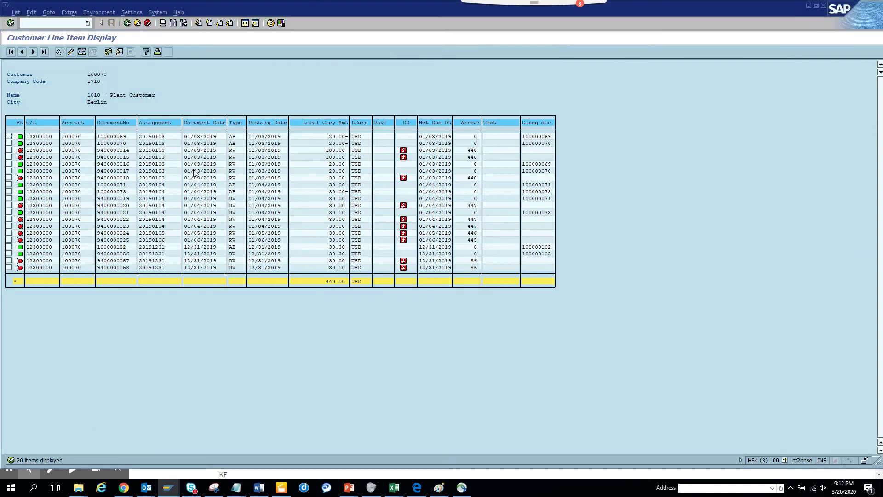
{"action": "left_click", "coordinate": [127, 24]}
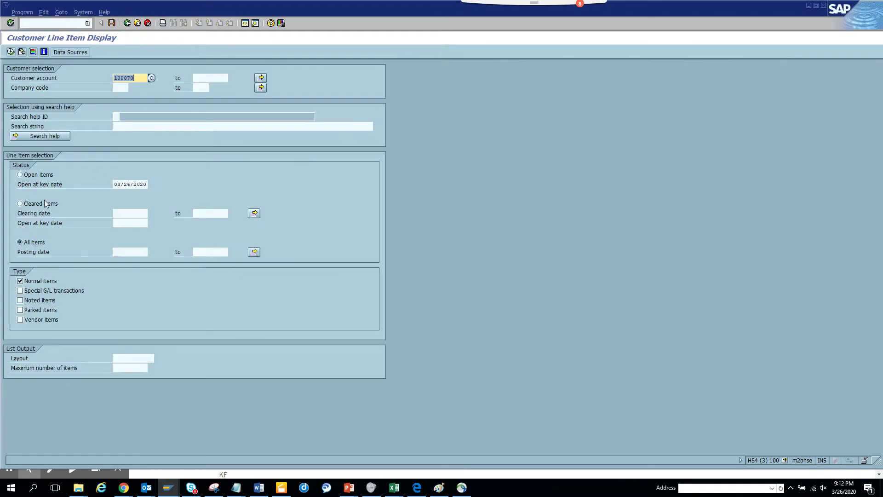
{"action": "left_click", "coordinate": [40, 176]}
{"action": "left_click", "coordinate": [10, 52]}
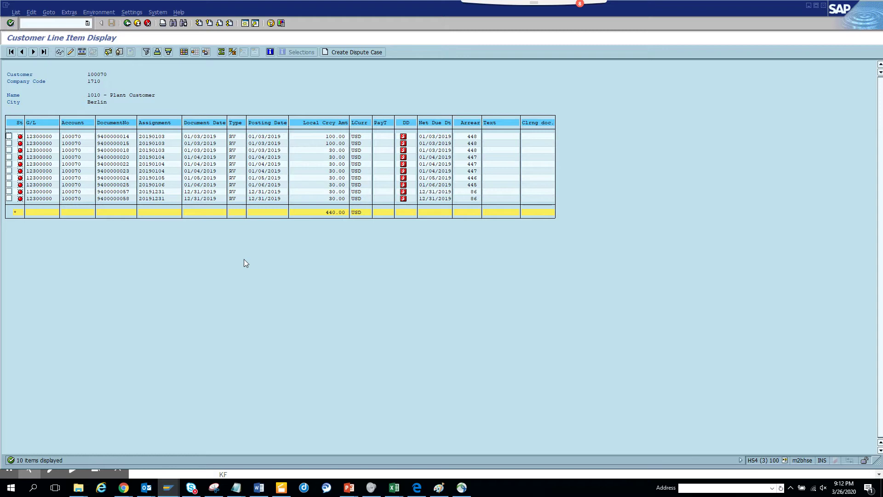
{"action": "key", "text": "alt+Tab"}
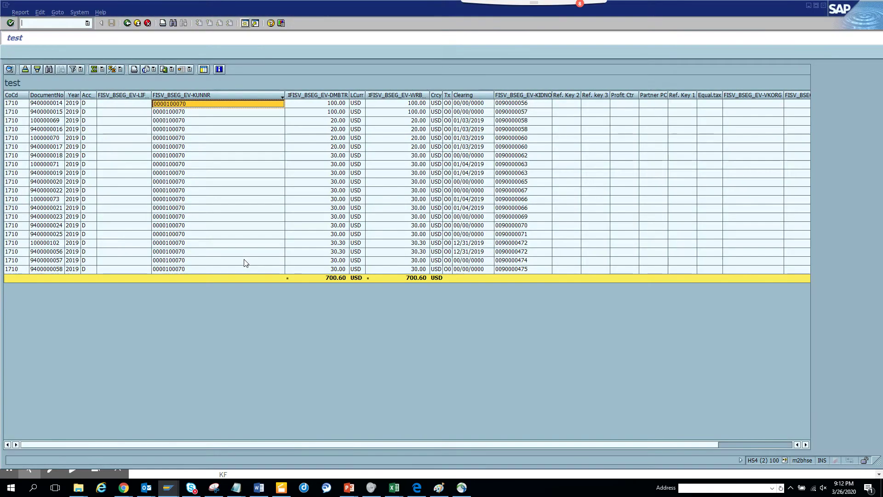
Step: Rerun the query with the fiscal year range starting at 2014 instead of 2019
{"action": "left_click", "coordinate": [127, 23]}
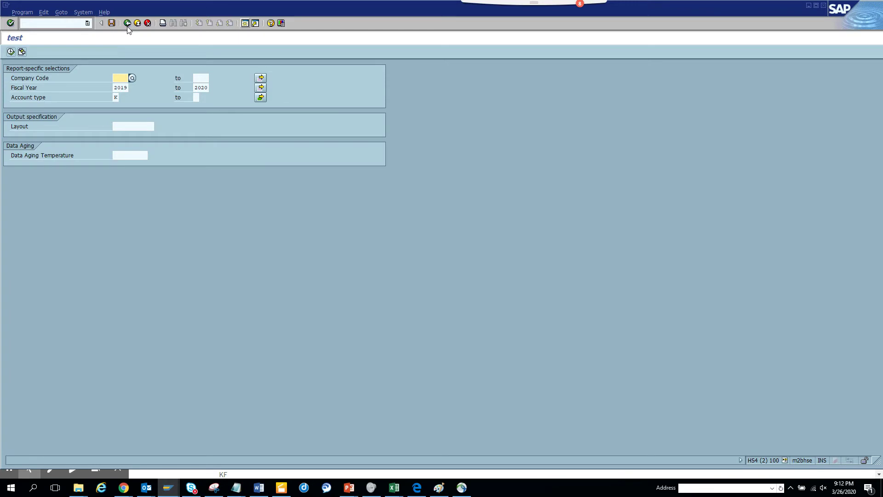
{"action": "double_click", "coordinate": [121, 87]}
{"action": "type", "text": "2"}
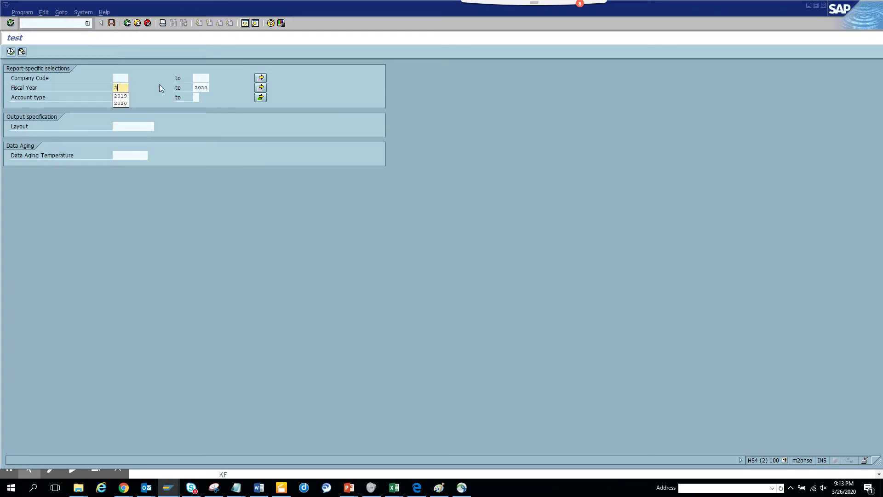
{"action": "type", "text": "014"}
{"action": "left_click", "coordinate": [10, 52]}
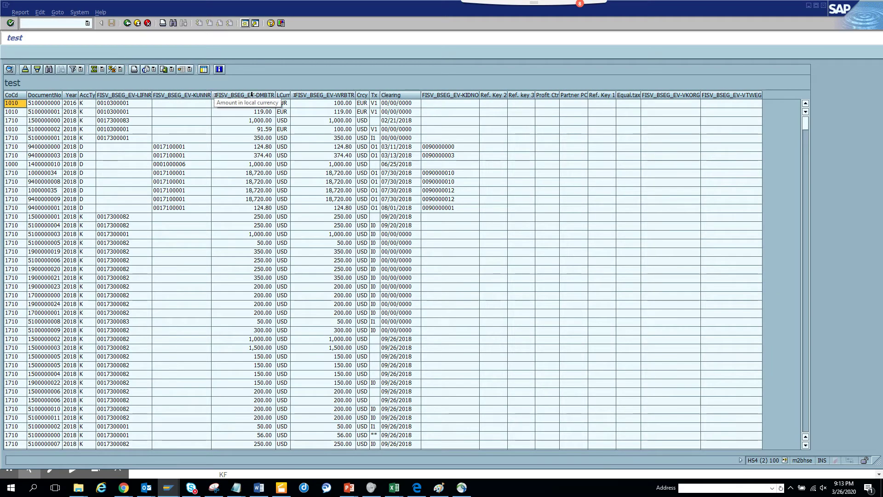
{"action": "key", "text": "alt+Tab"}
{"action": "left_click", "coordinate": [178, 90]}
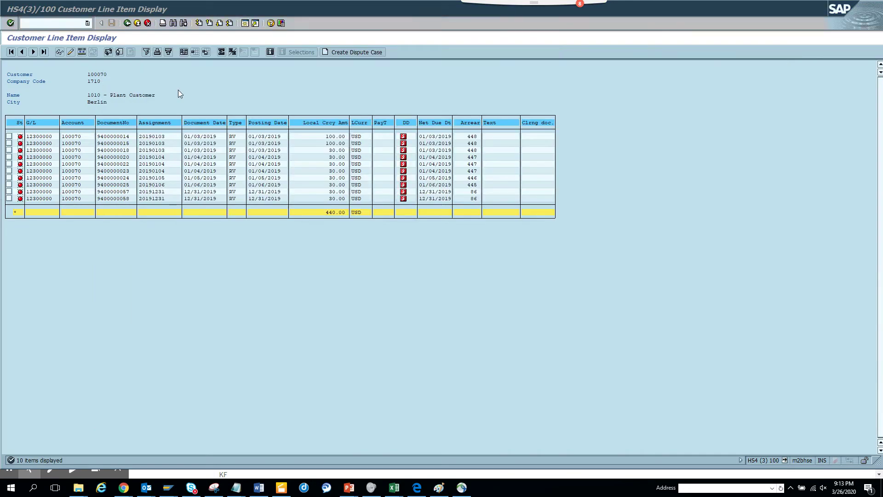
{"action": "key", "text": "alt+Tab"}
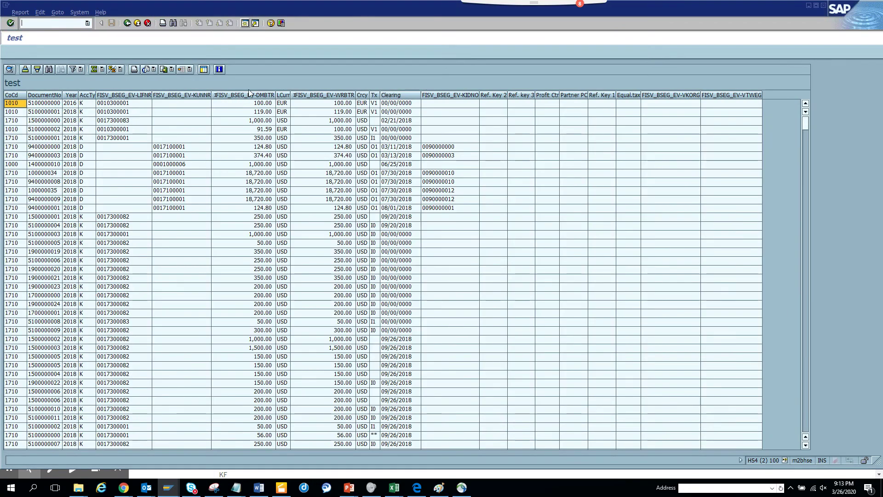
{"action": "left_click", "coordinate": [190, 95]}
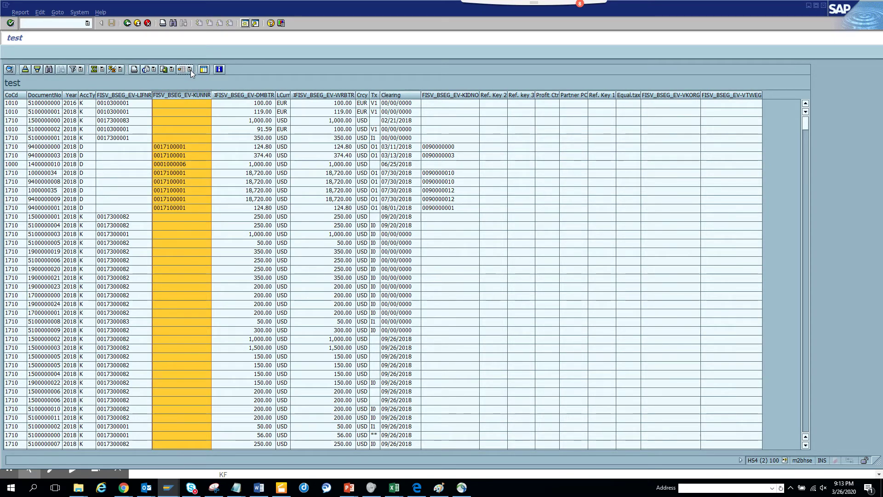
{"action": "left_click", "coordinate": [81, 70]}
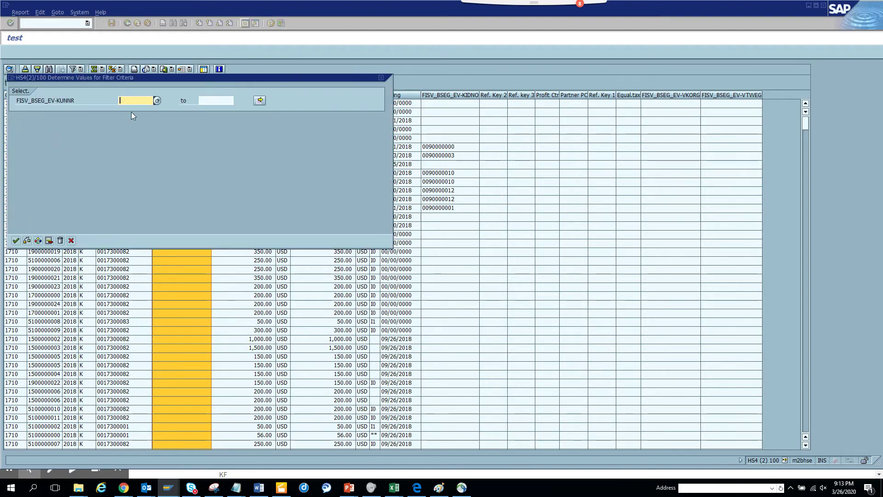
{"action": "key", "text": "ctrl+v"}
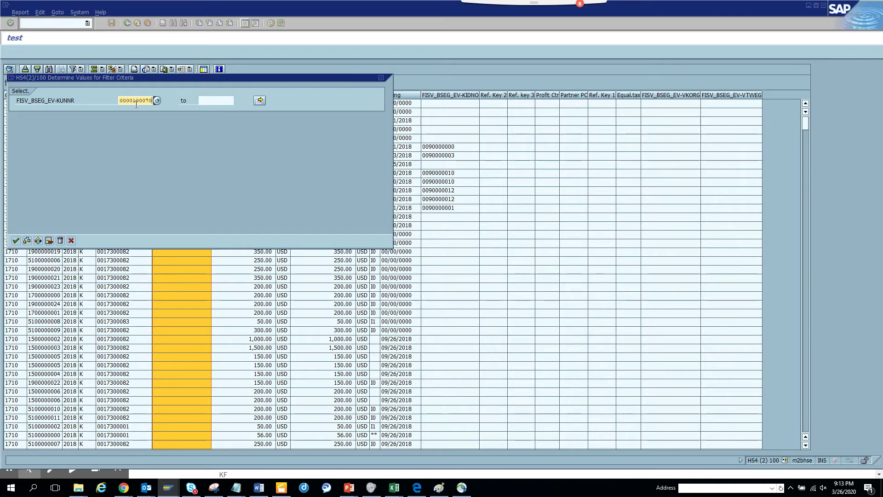
{"action": "left_click", "coordinate": [16, 241]}
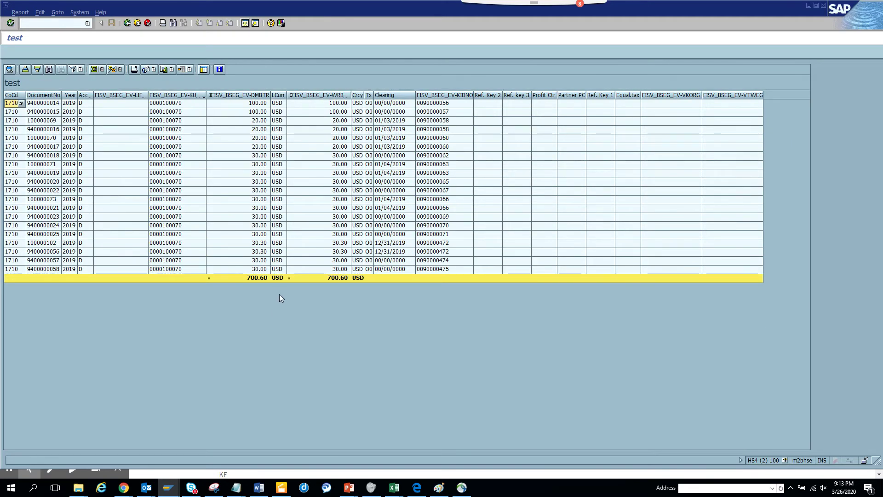
{"action": "key", "text": "alt+Tab"}
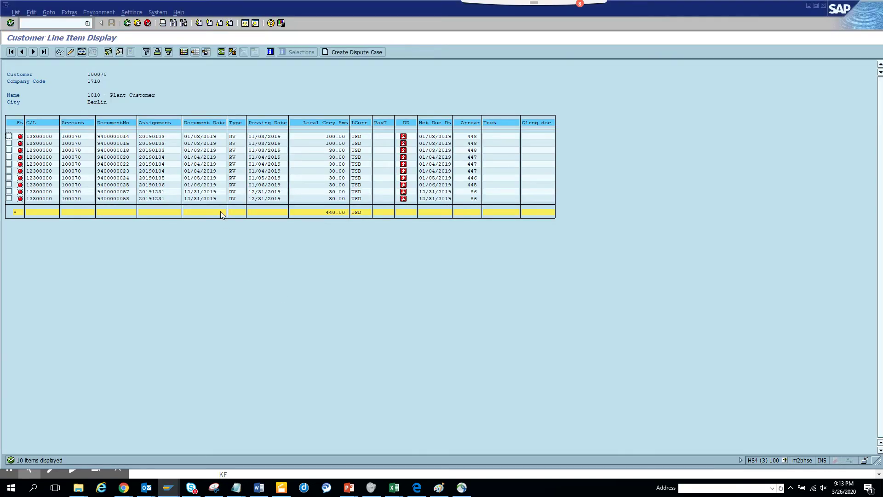
Step: Compare the 700.60 USD query total with the 440.00 USD open items, then return to FBL5N selection
{"action": "key", "text": "alt+Tab"}
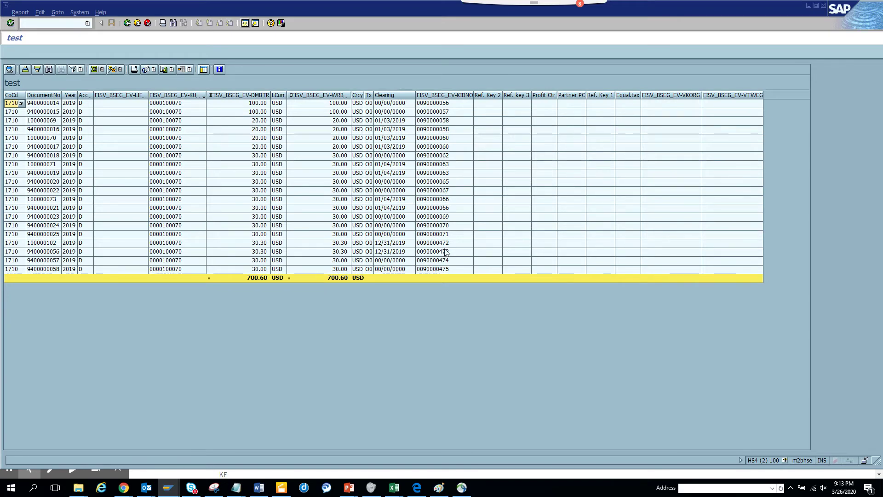
{"action": "key", "text": "alt+Tab"}
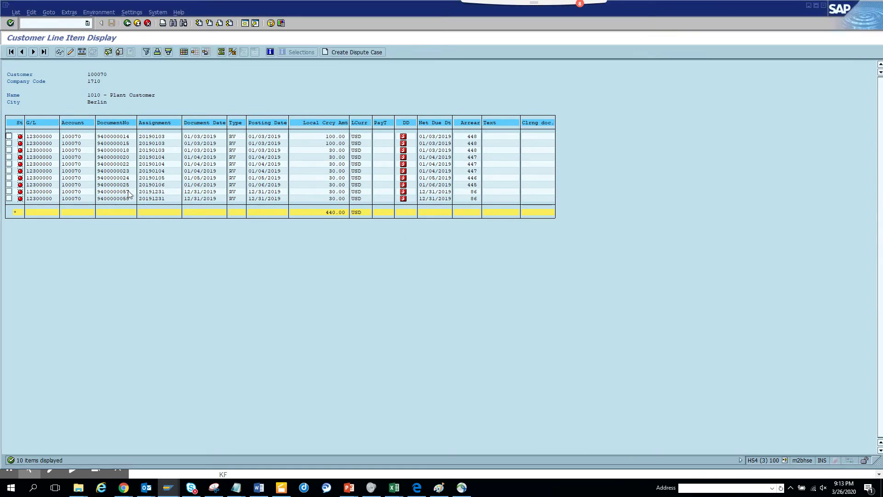
{"action": "left_click", "coordinate": [124, 25]}
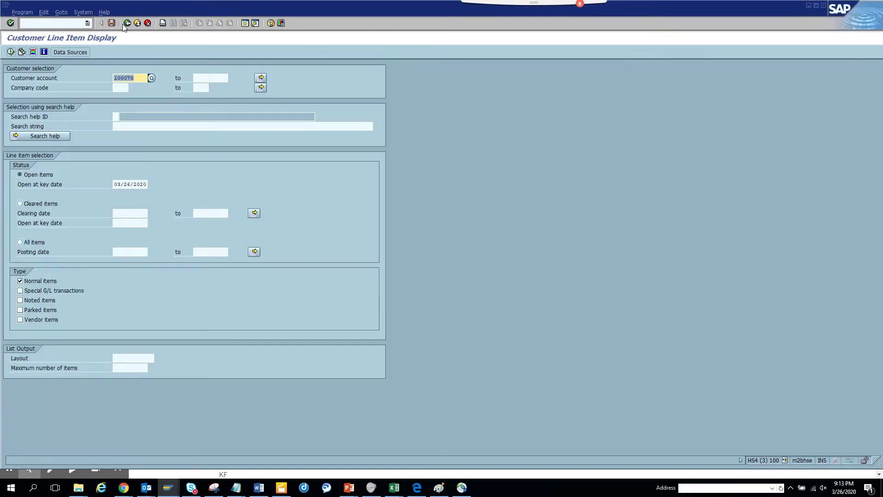
Step: Display customer 100070's cleared items
{"action": "left_click", "coordinate": [31, 243]}
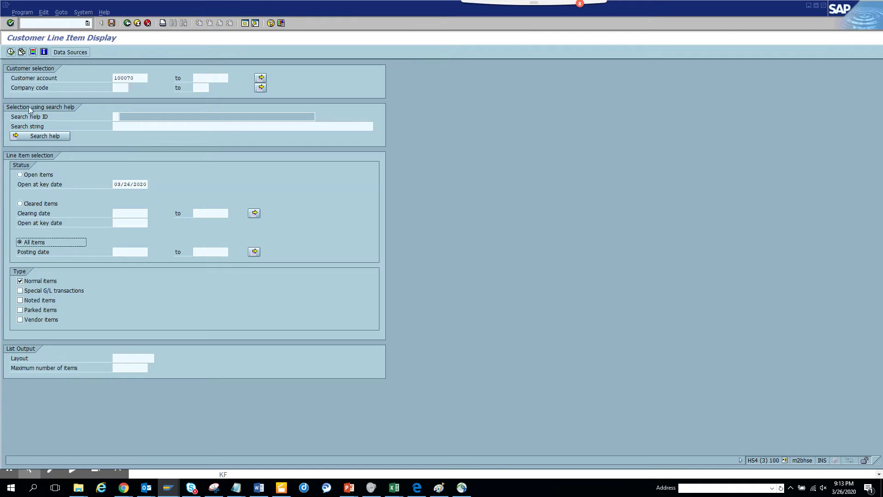
{"action": "left_click", "coordinate": [37, 204]}
{"action": "left_click", "coordinate": [11, 51]}
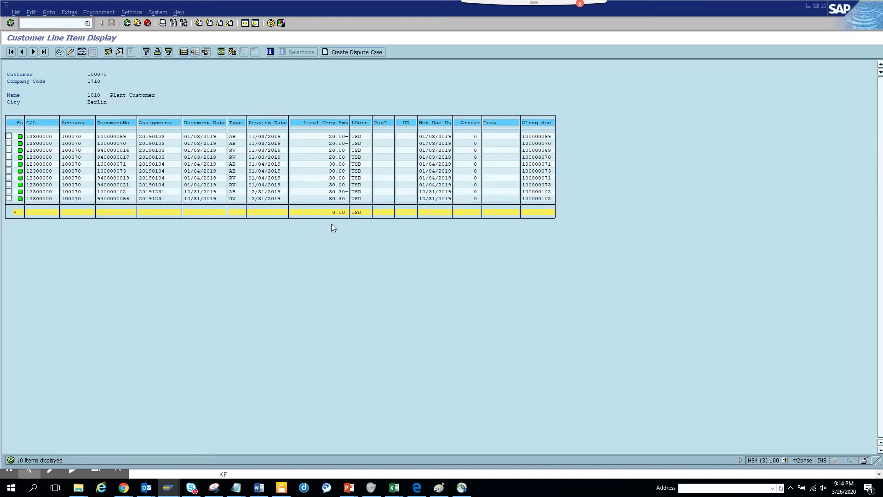
Step: Display all 20 items (440.00 USD), then return to the selection screen
{"action": "left_click", "coordinate": [125, 23]}
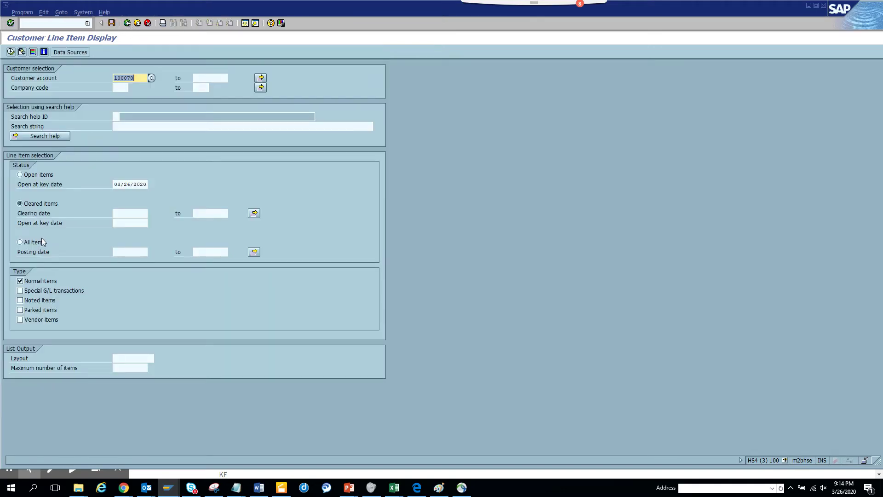
{"action": "left_click", "coordinate": [43, 242]}
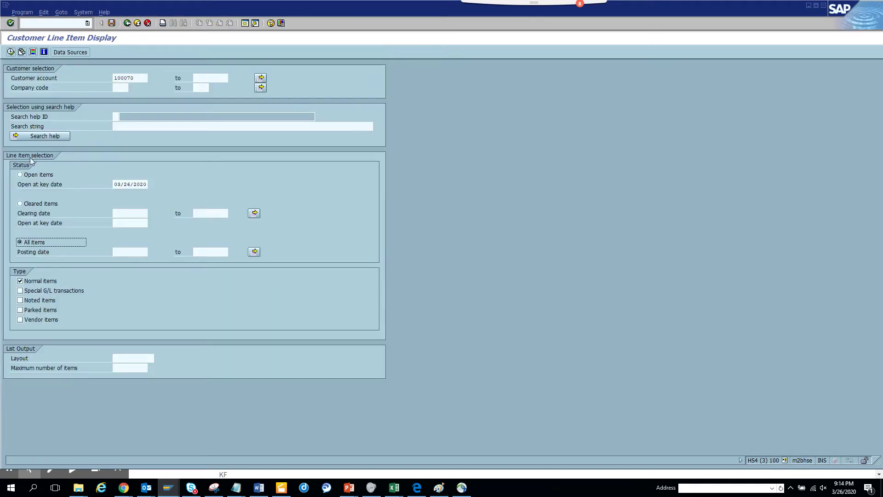
{"action": "left_click", "coordinate": [11, 52]}
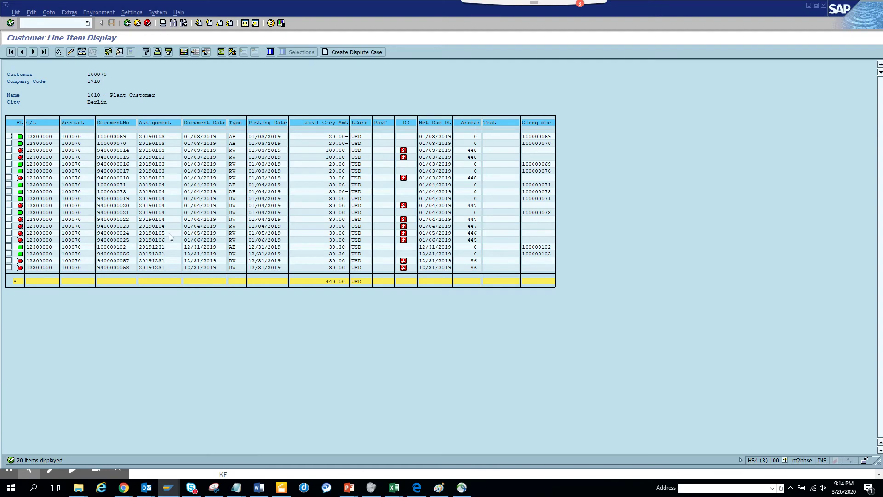
{"action": "left_click", "coordinate": [128, 22]}
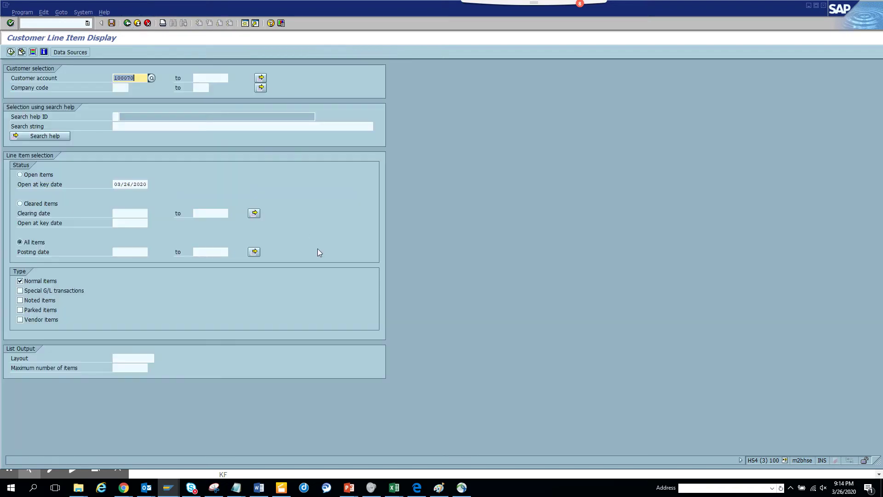
Step: Rerun the customer line item display, then switch to the test query result list
{"action": "key", "text": "F8"}
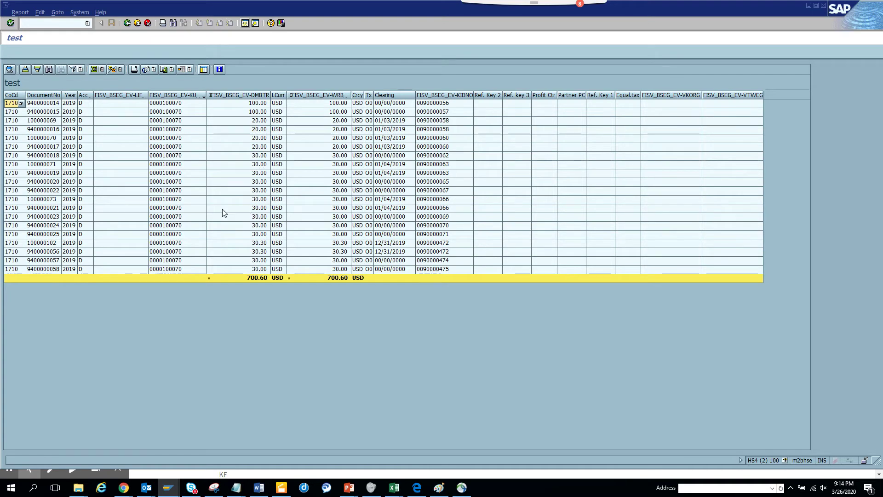
{"action": "key", "text": "F3"}
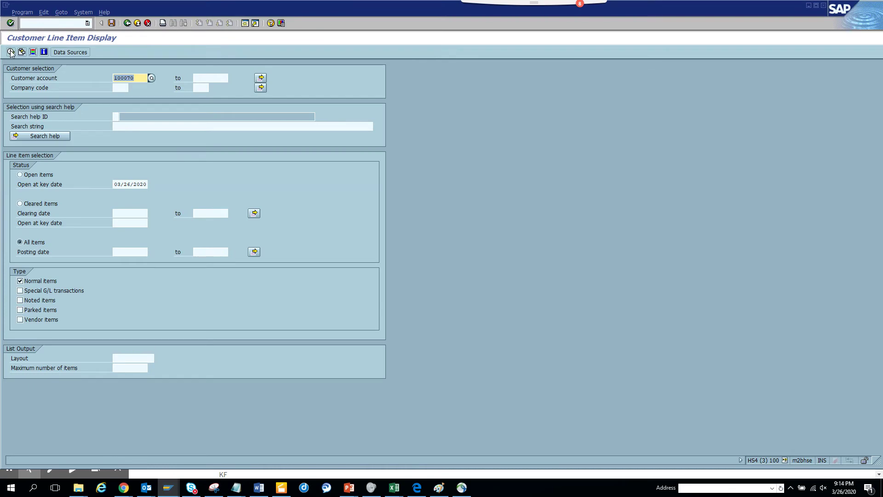
{"action": "left_click", "coordinate": [10, 52]}
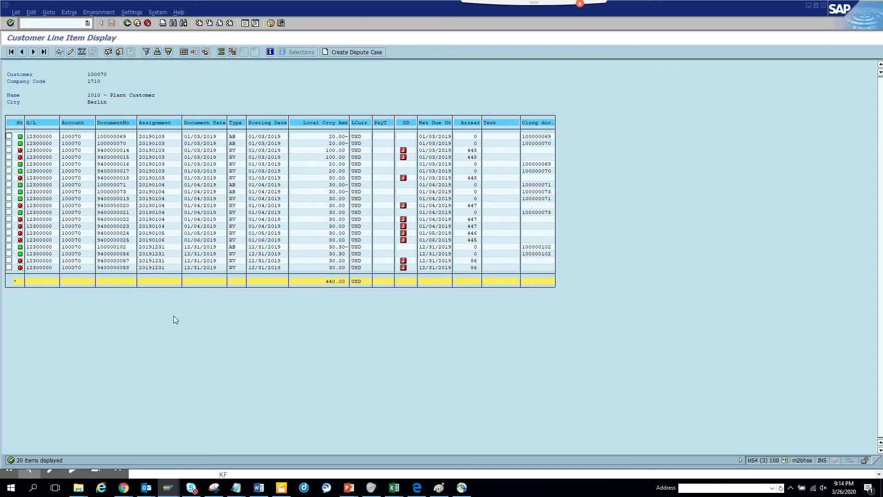
{"action": "key", "text": "alt+Tab"}
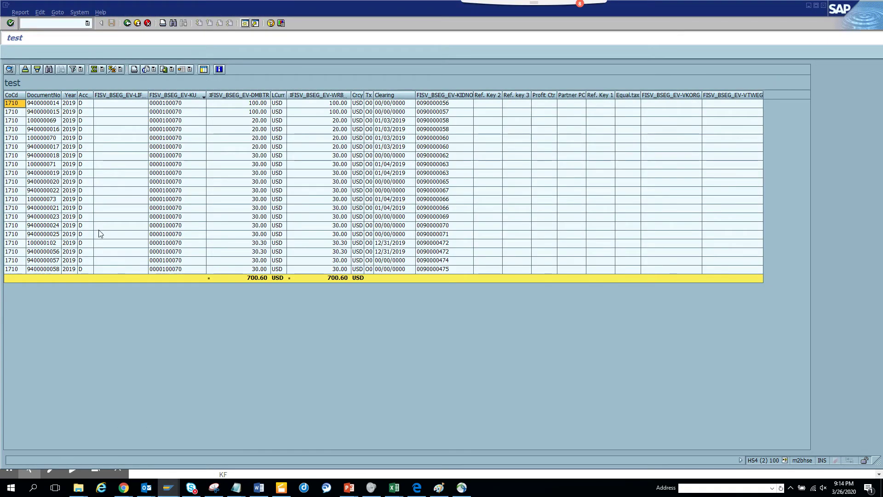
Step: Sort the test list by DocumentNo ascending and compare its 700.60 USD with 440.00 USD
{"action": "left_click", "coordinate": [42, 95]}
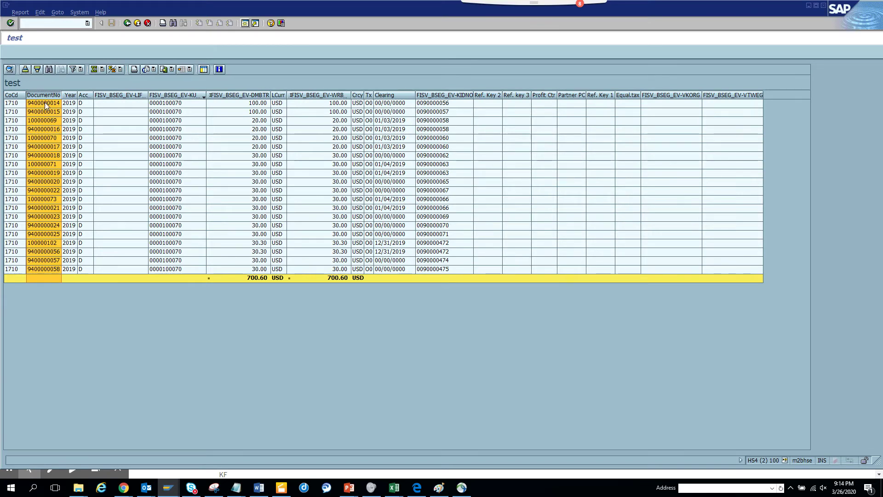
{"action": "left_click", "coordinate": [26, 70]}
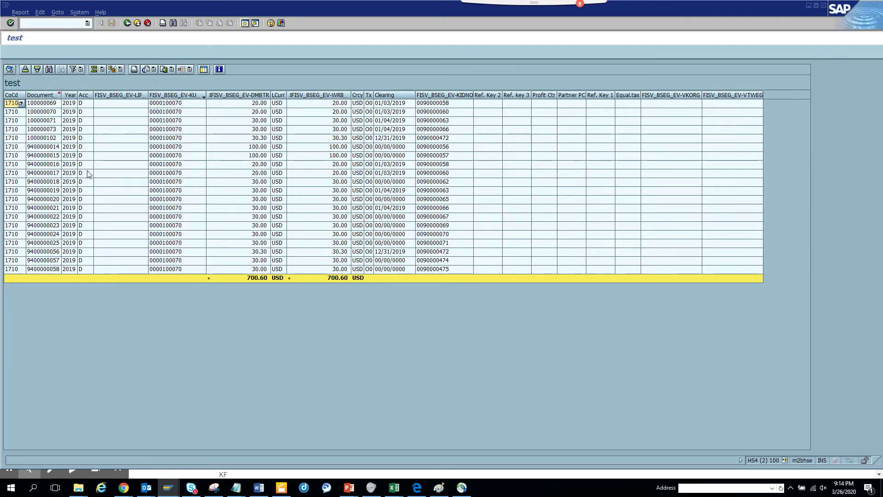
{"action": "double_click", "coordinate": [100, 236]}
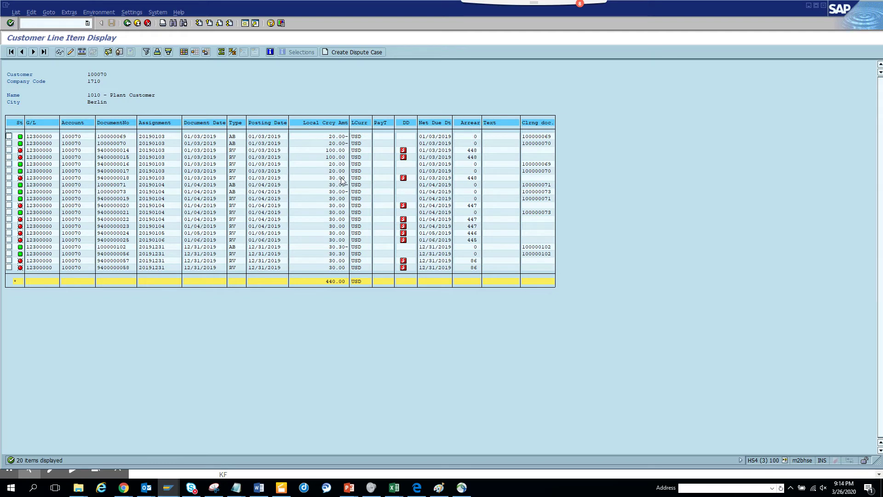
{"action": "key", "text": "alt+Tab"}
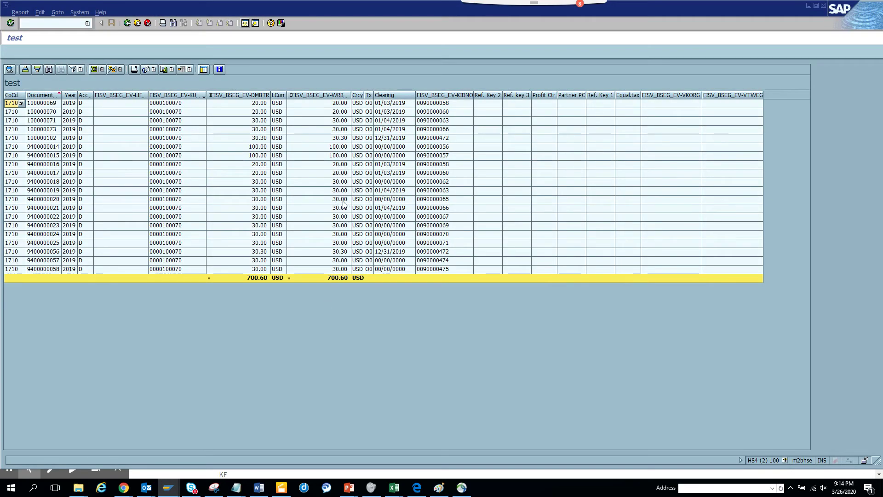
{"action": "left_click", "coordinate": [128, 23]}
Step: Back in the ZGET_CUS_VEND definition, find the 'debi' field and show the 19 list fields
{"action": "left_click", "coordinate": [127, 23]}
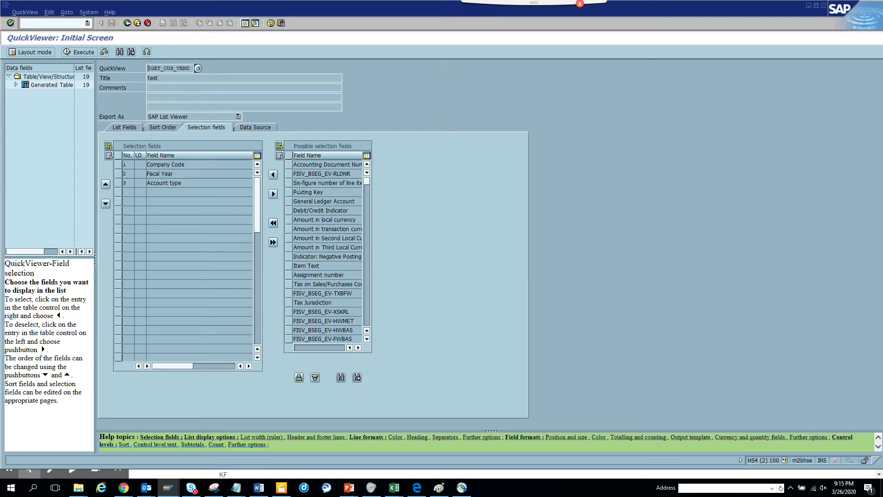
{"action": "left_click", "coordinate": [340, 378]}
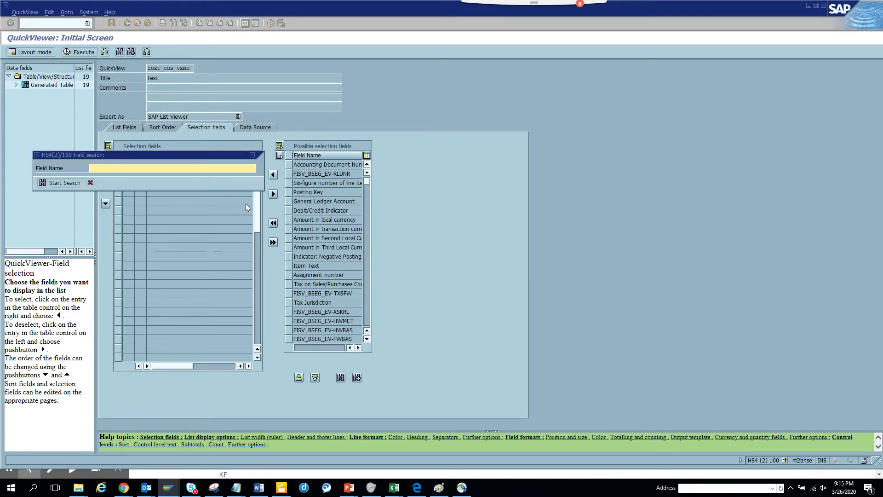
{"action": "type", "text": "debit"}
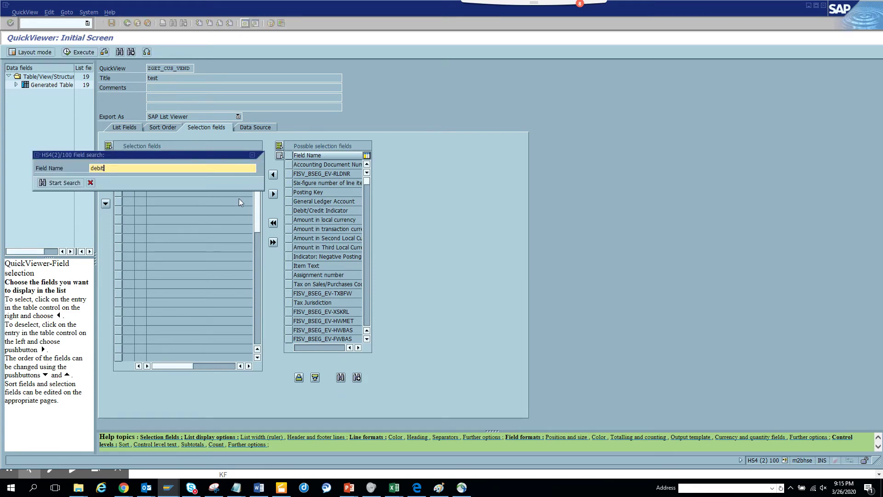
{"action": "key", "text": "Return"}
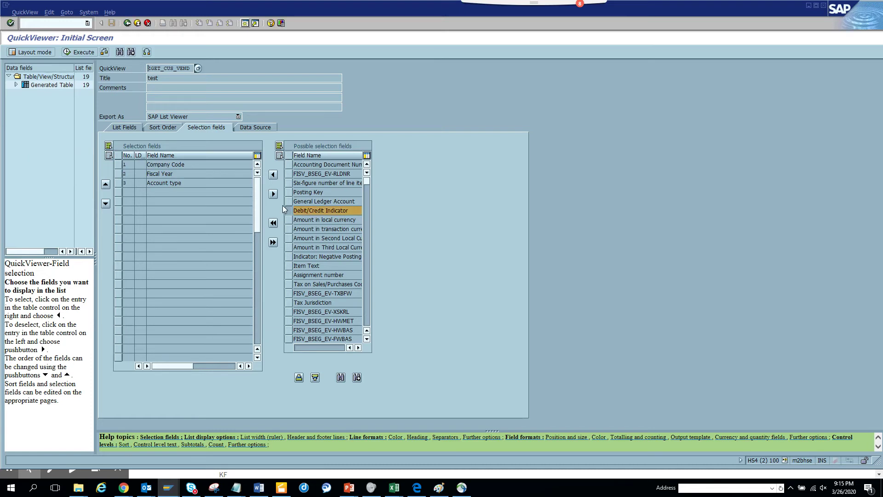
{"action": "left_click", "coordinate": [274, 175]}
{"action": "left_click", "coordinate": [126, 124]}
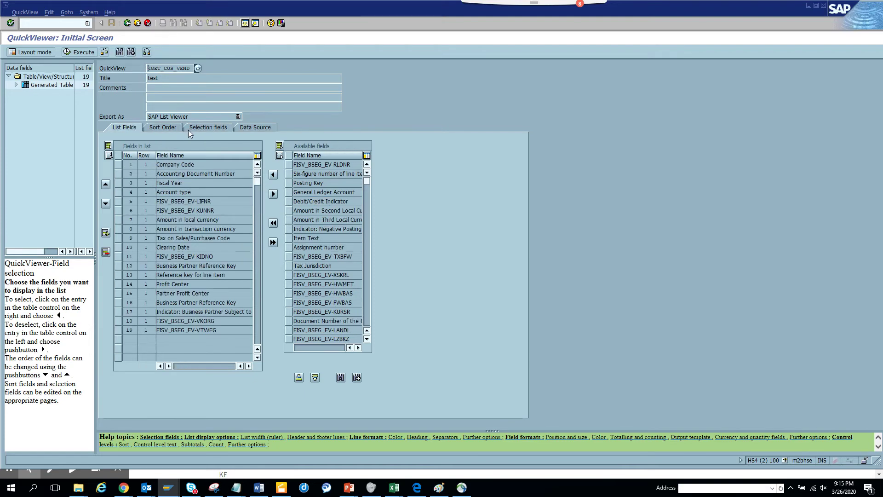
Step: Cancel the field search, select Debit/Credit Indicator, then go back to the QuickViews list
{"action": "left_click", "coordinate": [336, 376]}
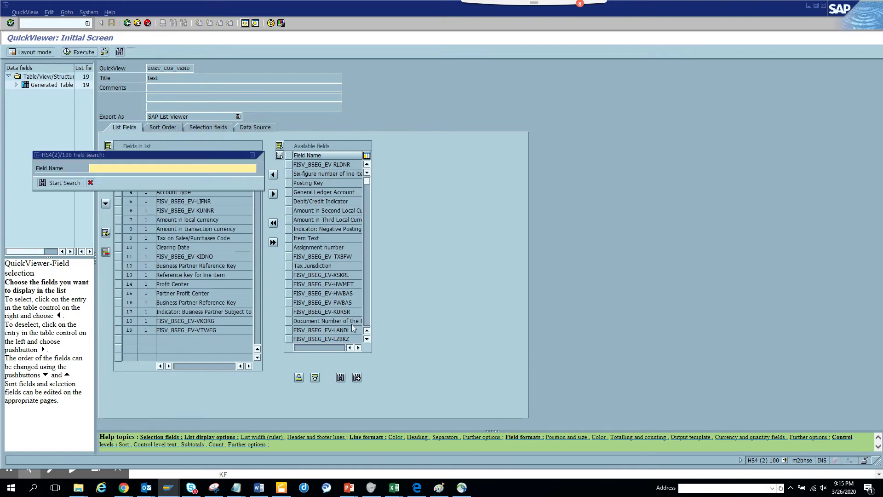
{"action": "left_click", "coordinate": [252, 155]}
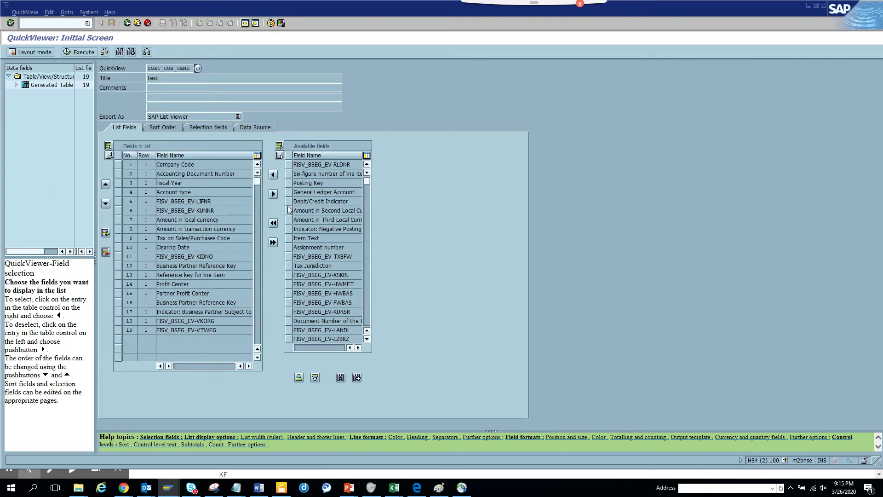
{"action": "left_click", "coordinate": [286, 200]}
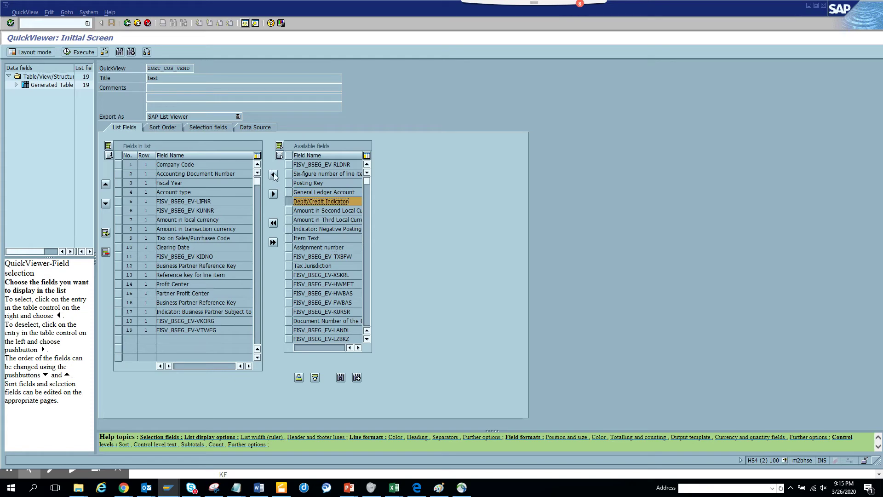
{"action": "left_click", "coordinate": [273, 175]}
{"action": "left_click", "coordinate": [127, 23]}
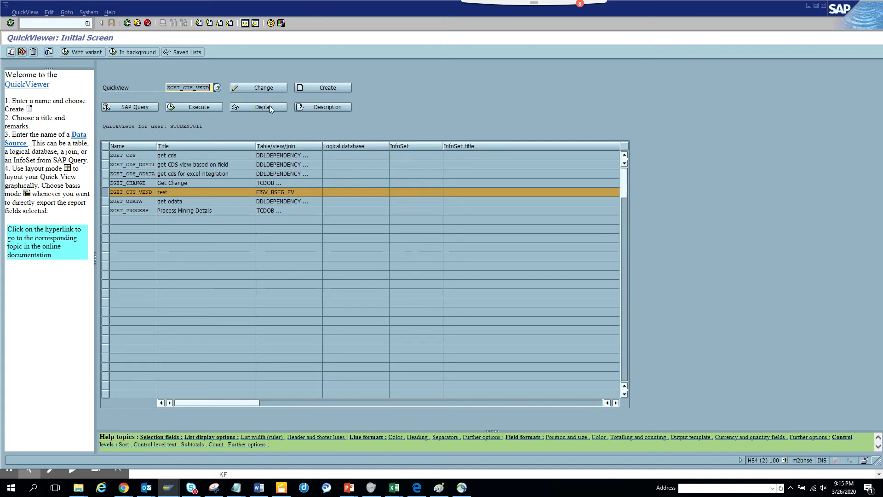
Step: Open ZGET_CUS_VEND in change mode, loading its 19 list fields
{"action": "left_click", "coordinate": [274, 85]}
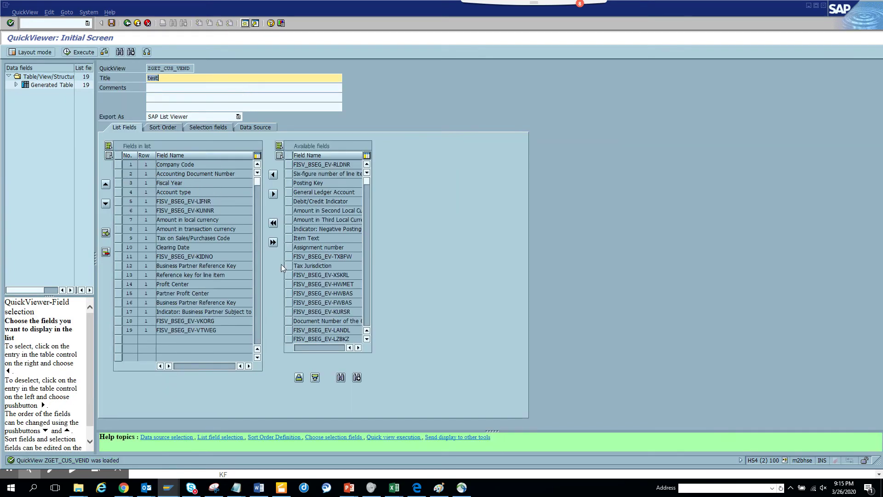
Step: Add Debit/Credit Indicator from the available fields to the query's output list
{"action": "left_click", "coordinate": [289, 201]}
{"action": "left_click", "coordinate": [273, 174]}
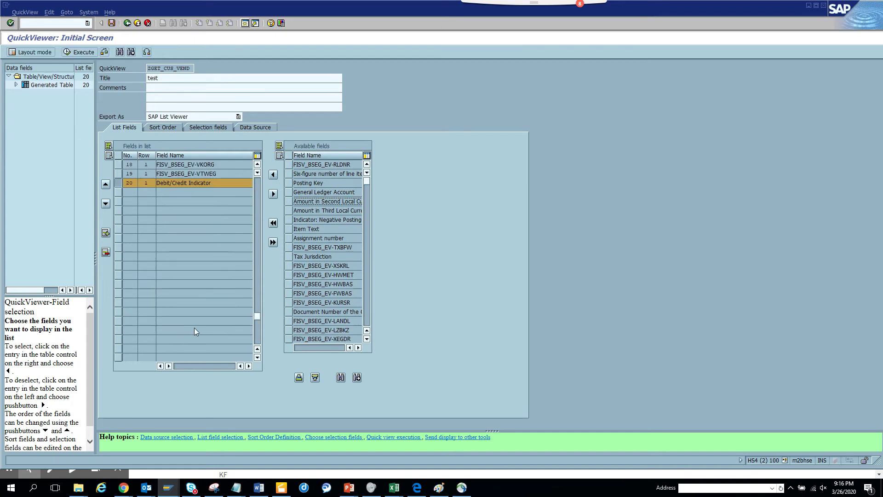
{"action": "left_click", "coordinate": [107, 187]}
{"action": "left_click", "coordinate": [106, 187]}
{"action": "left_click", "coordinate": [106, 185]}
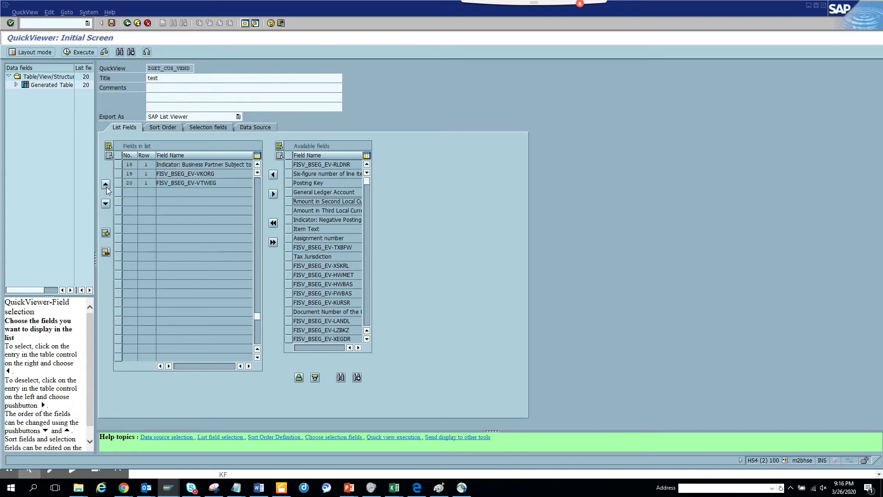
Step: Move Debit/Credit Indicator up to 7th place after the customer number, then execute the query
{"action": "left_click", "coordinate": [256, 200]}
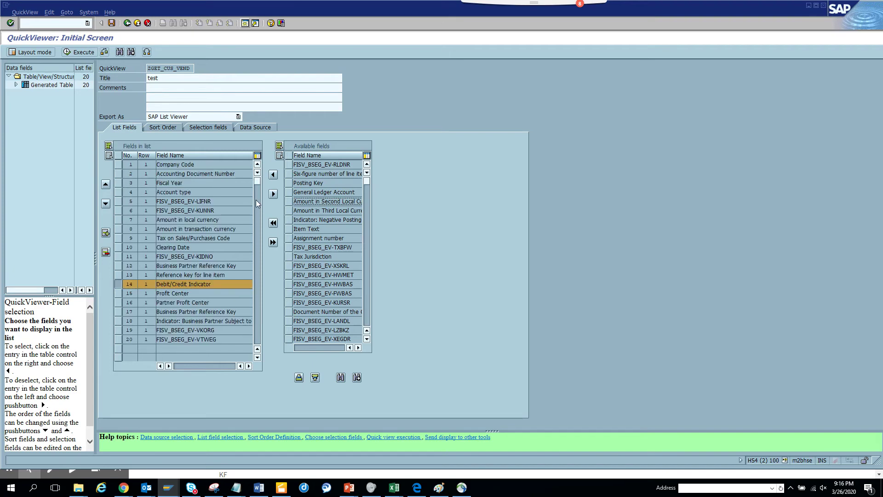
{"action": "left_click", "coordinate": [106, 185]}
{"action": "left_click", "coordinate": [106, 184]}
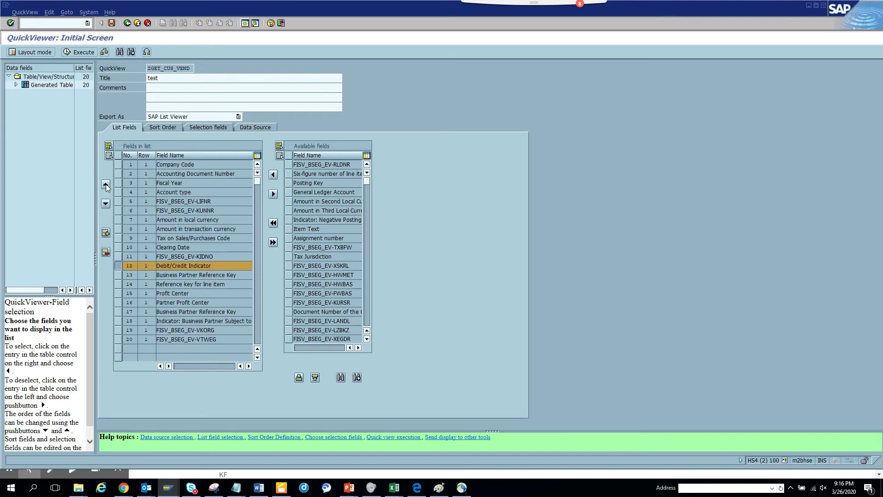
{"action": "left_click", "coordinate": [105, 185]}
{"action": "left_click", "coordinate": [106, 184]}
{"action": "left_click", "coordinate": [106, 184]}
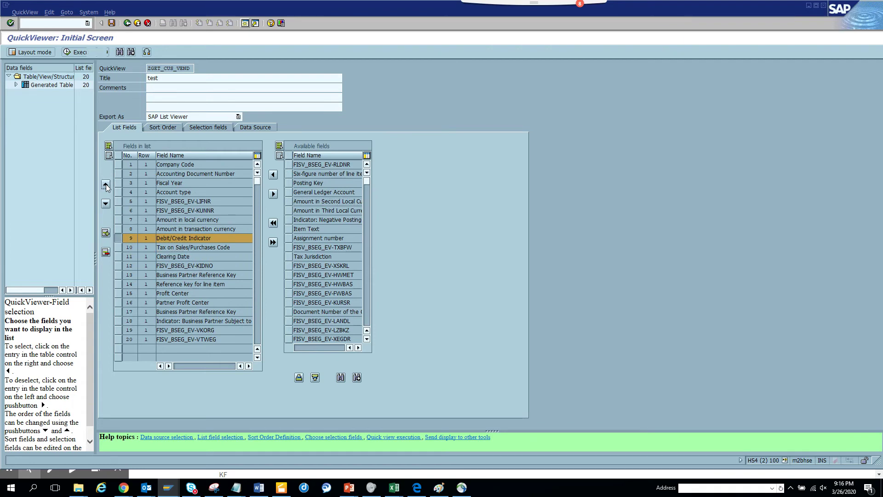
{"action": "left_click", "coordinate": [105, 184]}
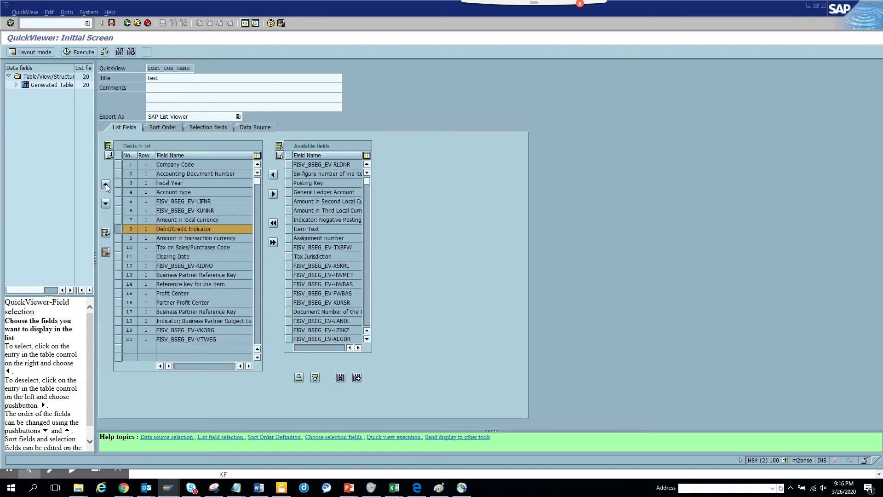
{"action": "left_click", "coordinate": [106, 185]}
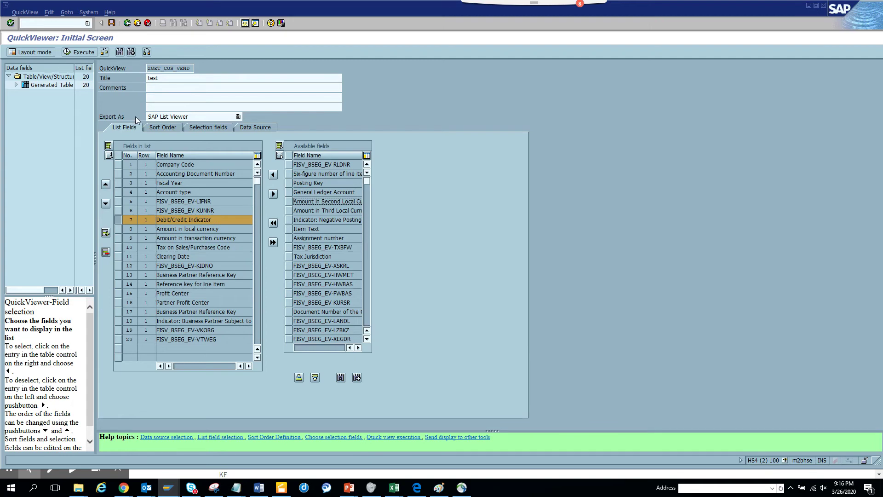
{"action": "left_click", "coordinate": [83, 52]}
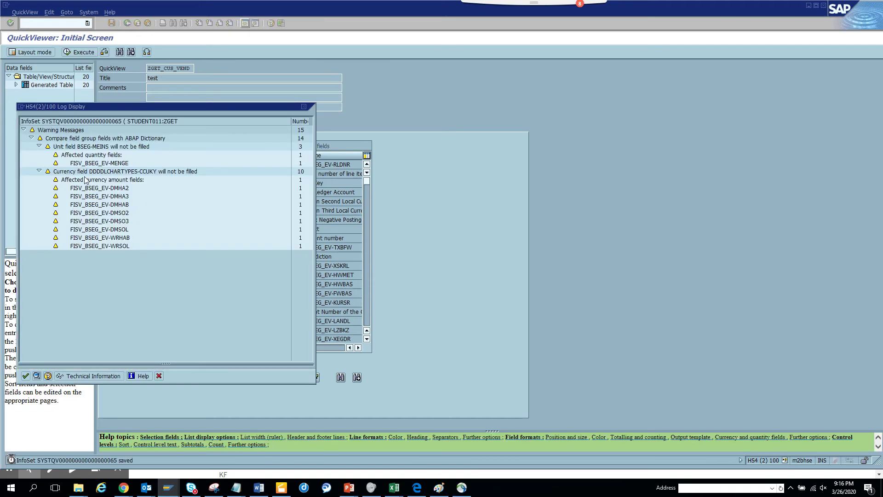
{"action": "key", "text": "Return"}
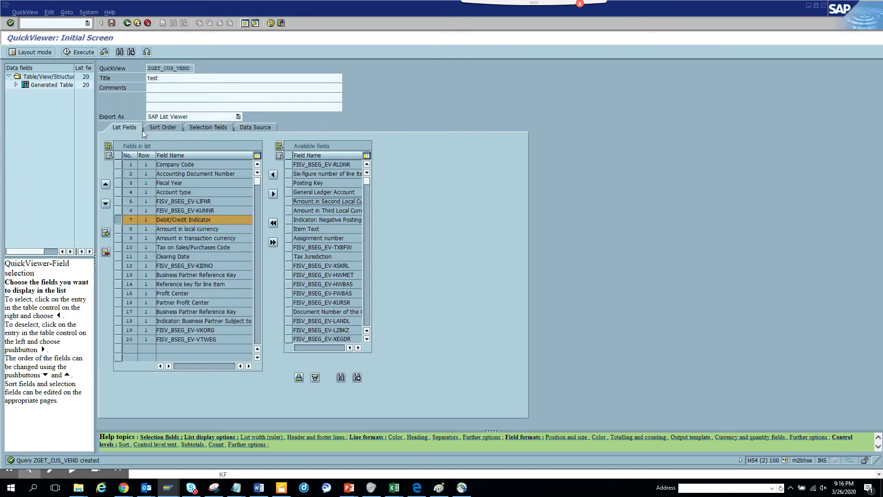
Step: Run the test query with the TEST variant for 2019–2020, now showing a D/C column
{"action": "left_click", "coordinate": [81, 52]}
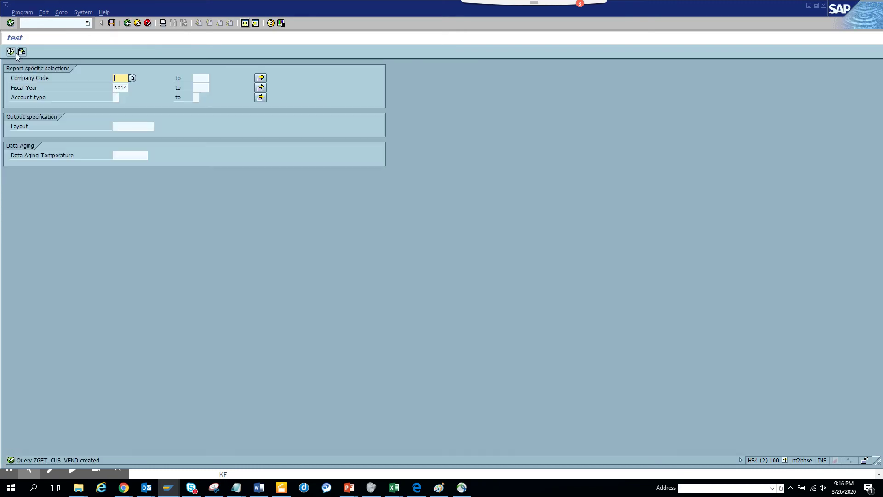
{"action": "left_click", "coordinate": [22, 52]}
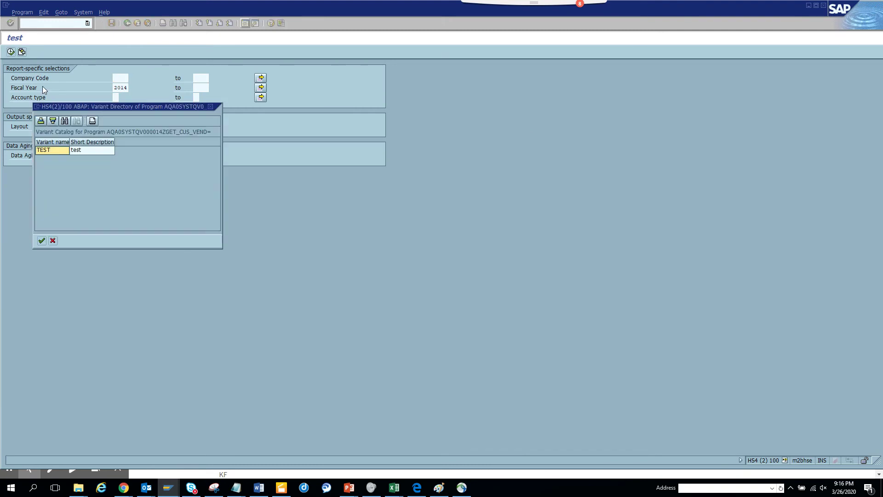
{"action": "double_click", "coordinate": [82, 150]}
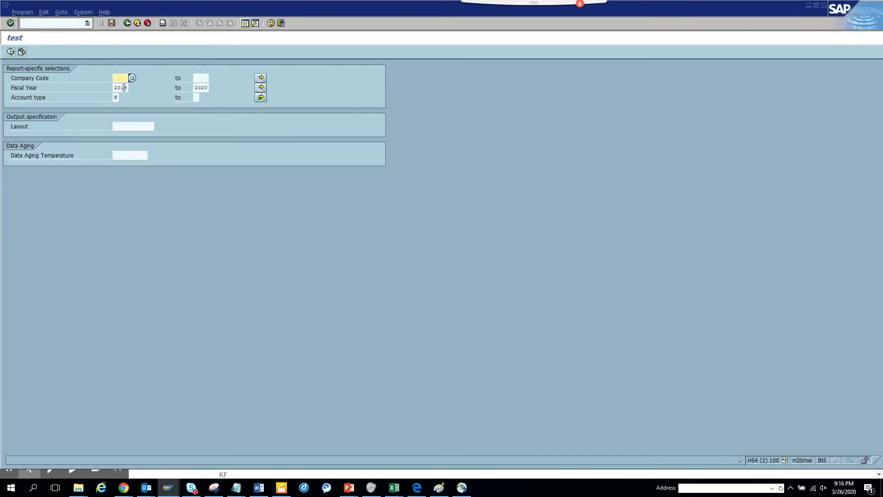
{"action": "left_click", "coordinate": [131, 126]}
{"action": "left_click", "coordinate": [212, 120]}
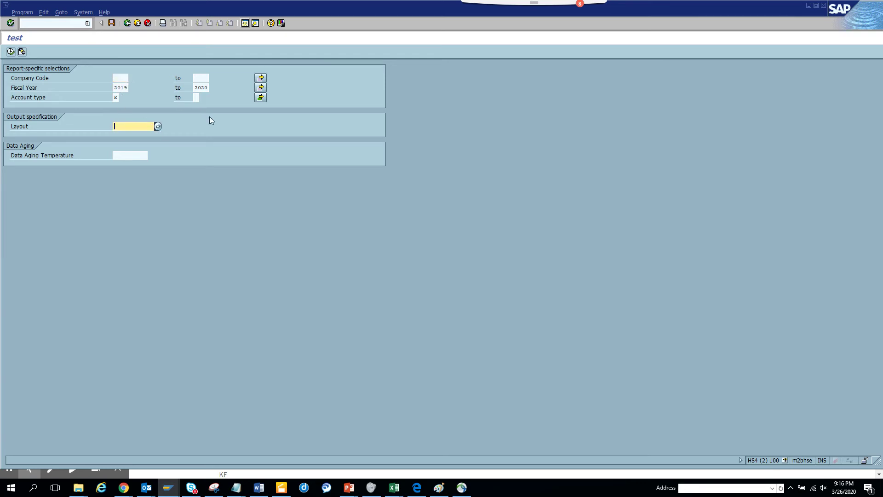
{"action": "left_click", "coordinate": [11, 52]}
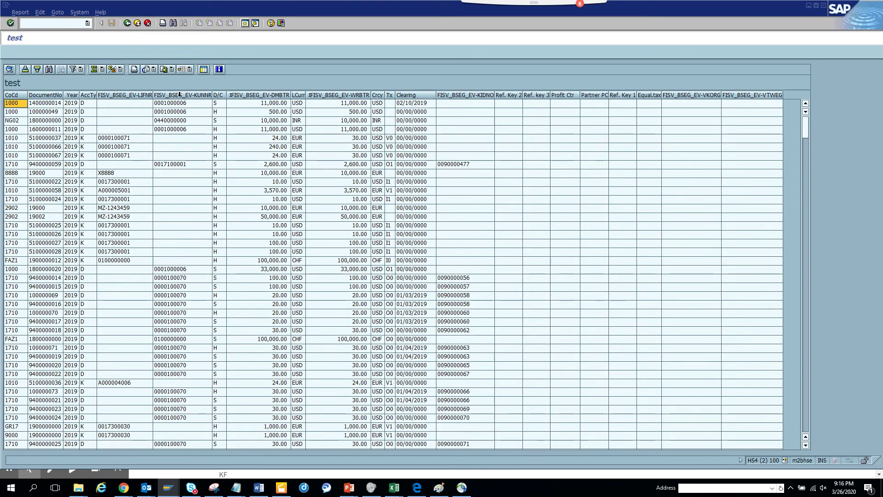
{"action": "left_click", "coordinate": [179, 94]}
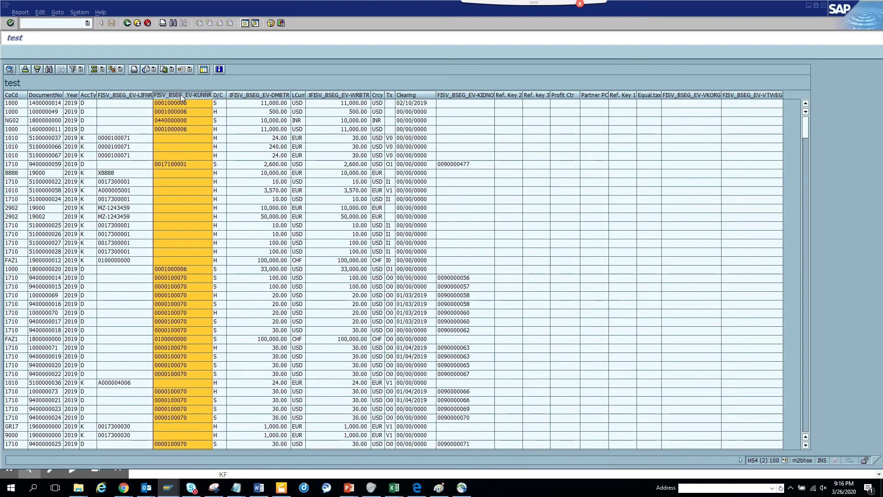
{"action": "left_click", "coordinate": [82, 69]}
{"action": "left_click", "coordinate": [101, 79]}
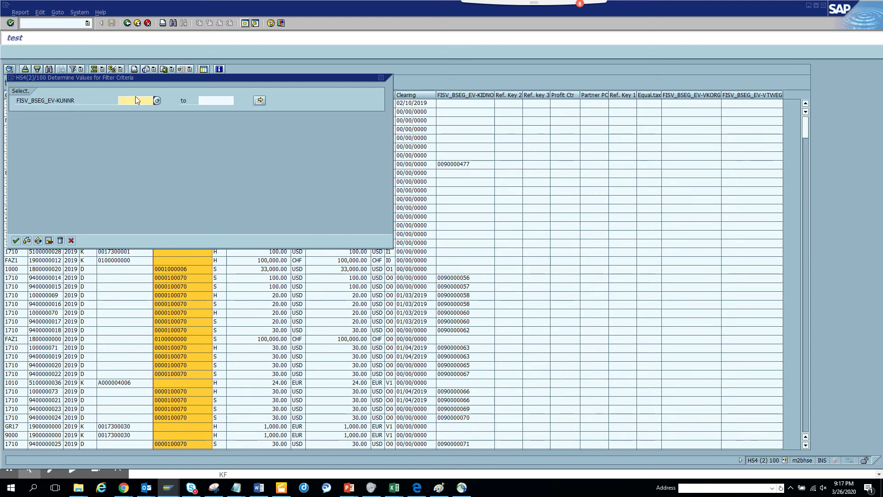
{"action": "left_click", "coordinate": [136, 104]}
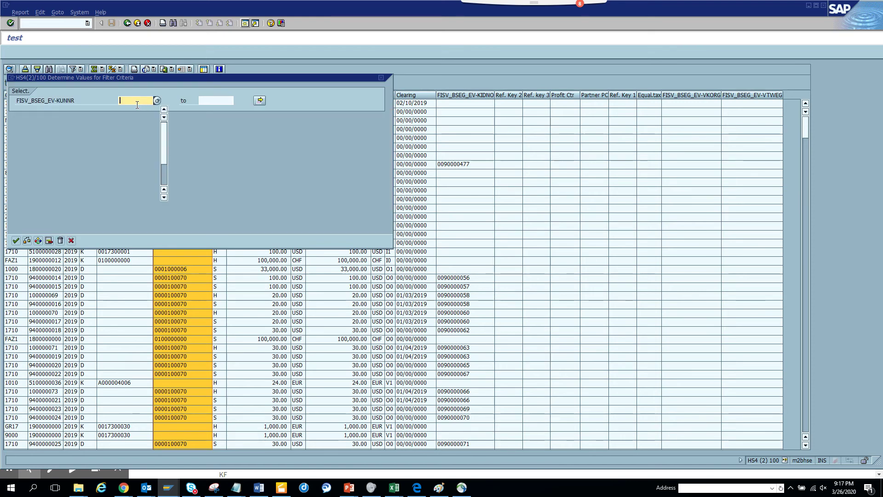
{"action": "key", "text": "Escape"}
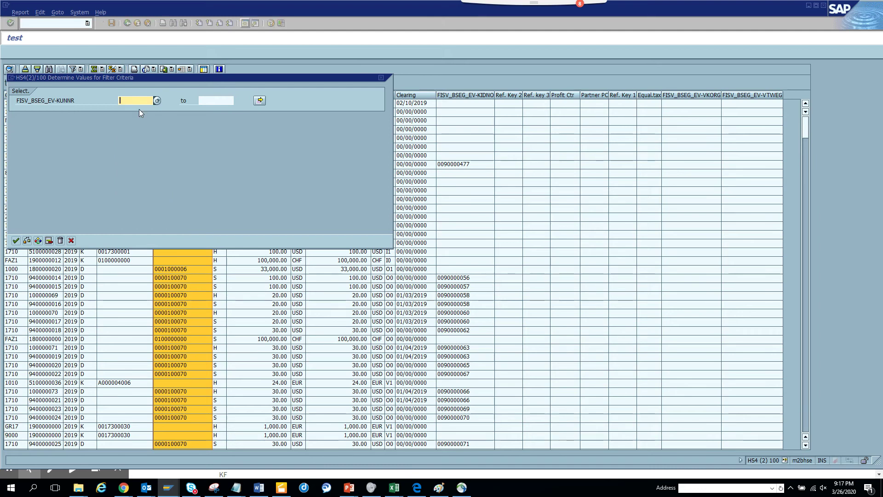
{"action": "left_click", "coordinate": [141, 104]}
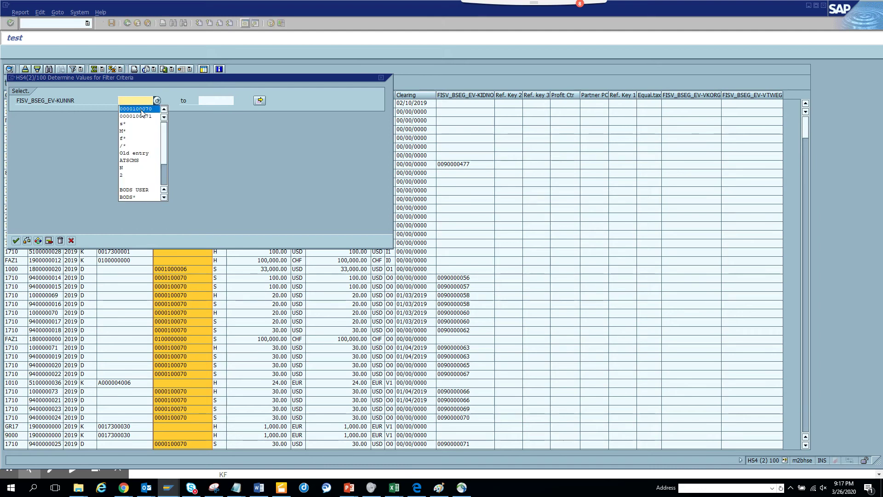
{"action": "left_click", "coordinate": [142, 113]}
{"action": "left_click", "coordinate": [15, 240]}
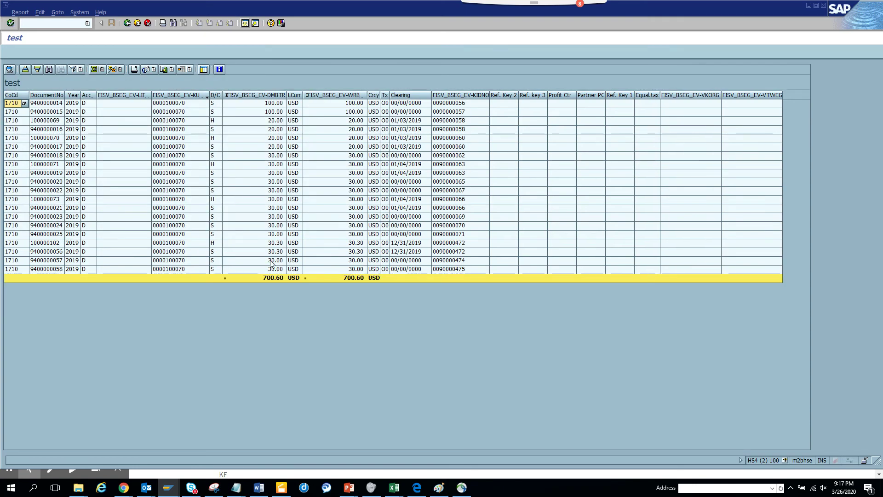
Step: Sort the customer's rows ascending by D/C, then switch to the Customer Line Item Display
{"action": "left_click", "coordinate": [214, 95]}
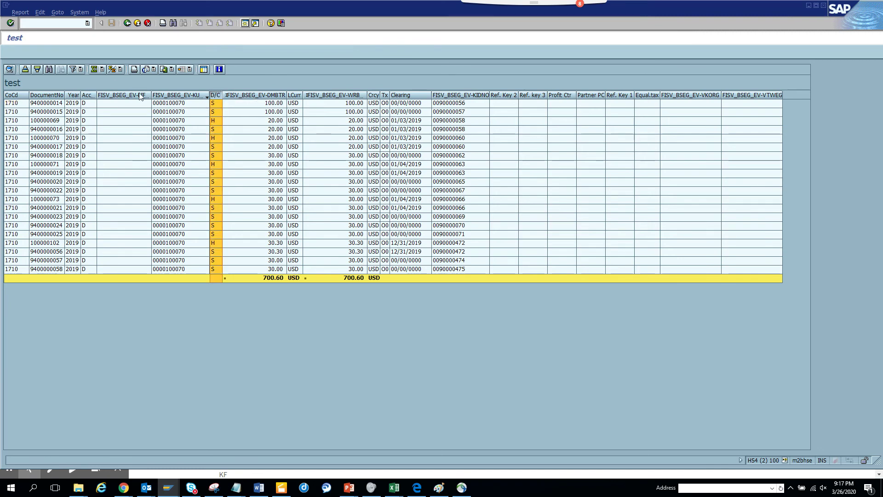
{"action": "left_click", "coordinate": [26, 69]}
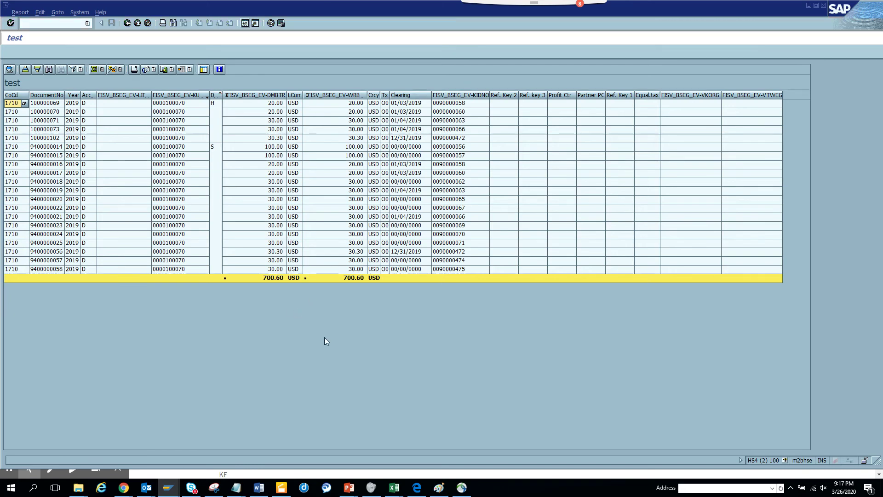
{"action": "key", "text": "alt+Tab"}
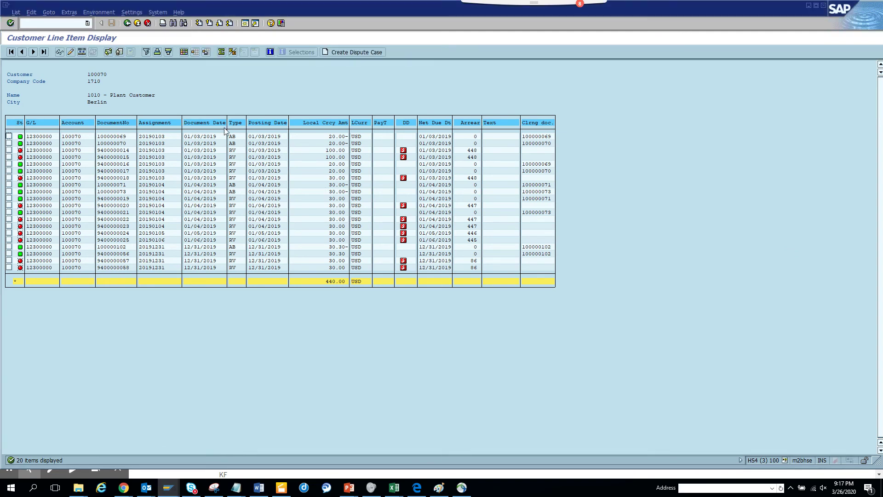
Step: Back out to SAP Easy Access, start the vendor line item transaction, and return to the test list
{"action": "left_click", "coordinate": [129, 24]}
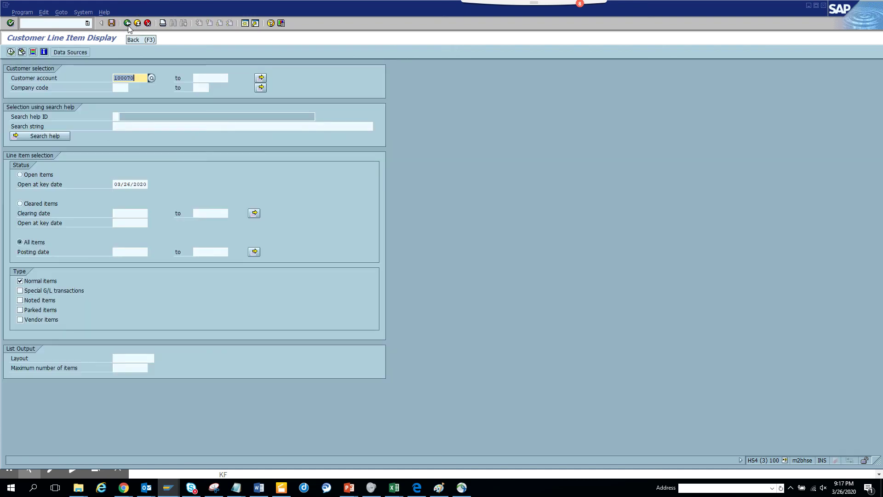
{"action": "left_click", "coordinate": [129, 27]}
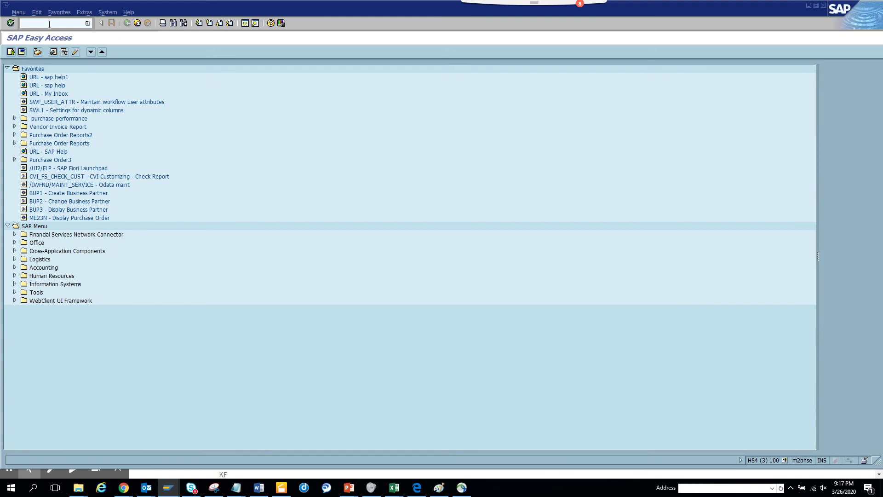
{"action": "left_click", "coordinate": [49, 24]}
{"action": "type", "text": "dbl1n"}
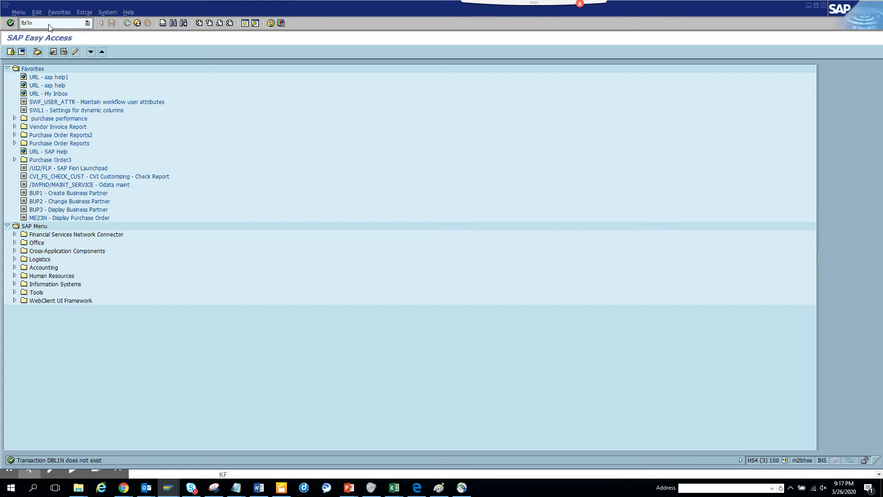
{"action": "key", "text": "Return"}
{"action": "key", "text": "alt+Tab"}
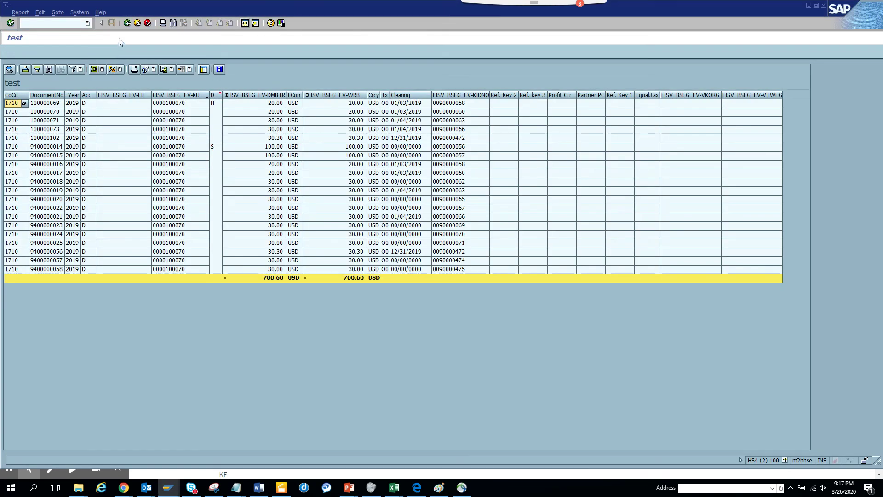
Step: Delete the customer number filter from the test list
{"action": "left_click", "coordinate": [171, 94]}
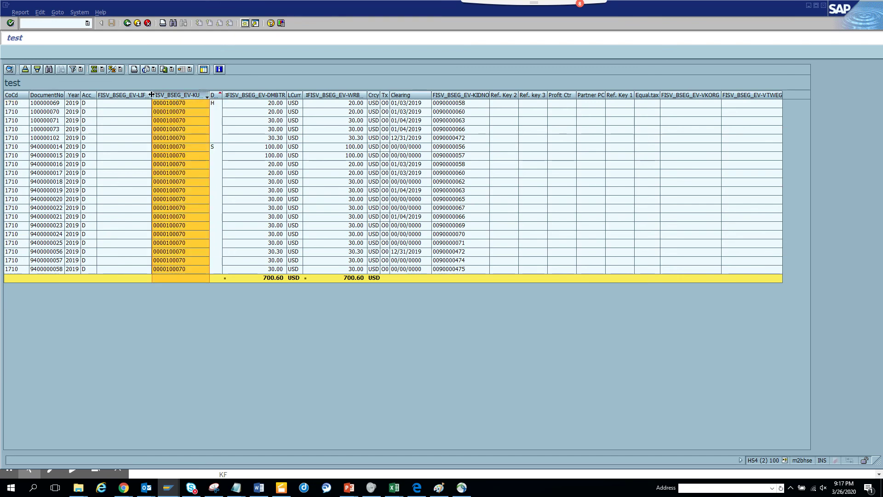
{"action": "left_click", "coordinate": [81, 71]}
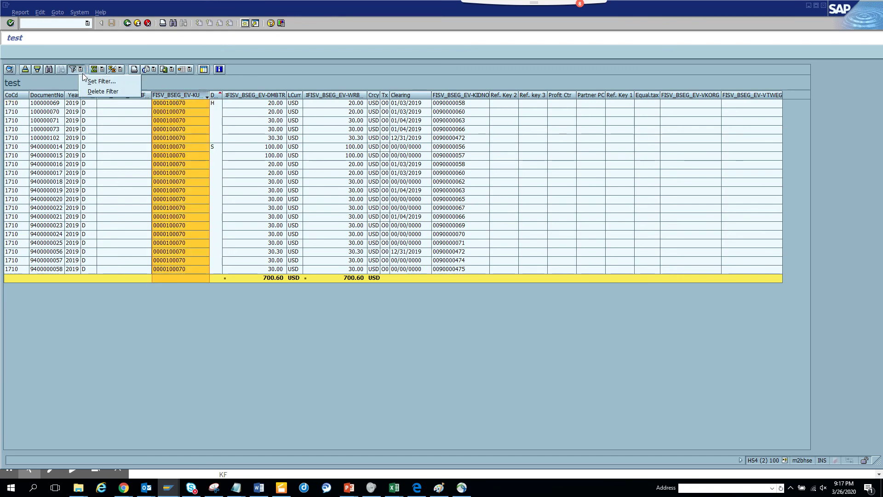
{"action": "left_click", "coordinate": [97, 91]}
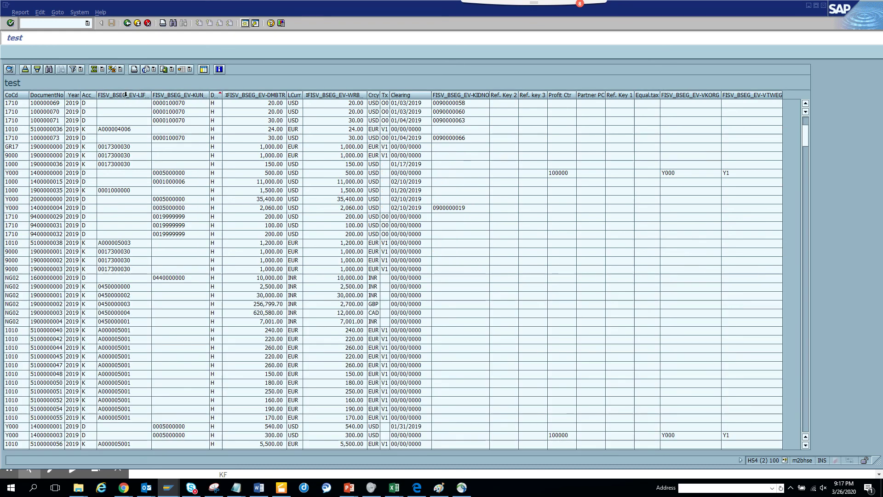
{"action": "left_click", "coordinate": [108, 95]}
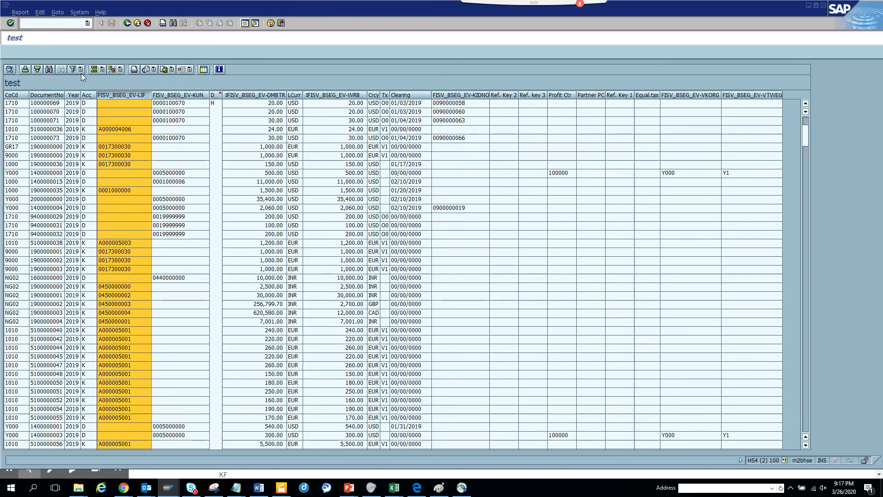
{"action": "left_click", "coordinate": [81, 72]}
{"action": "left_click", "coordinate": [94, 84]}
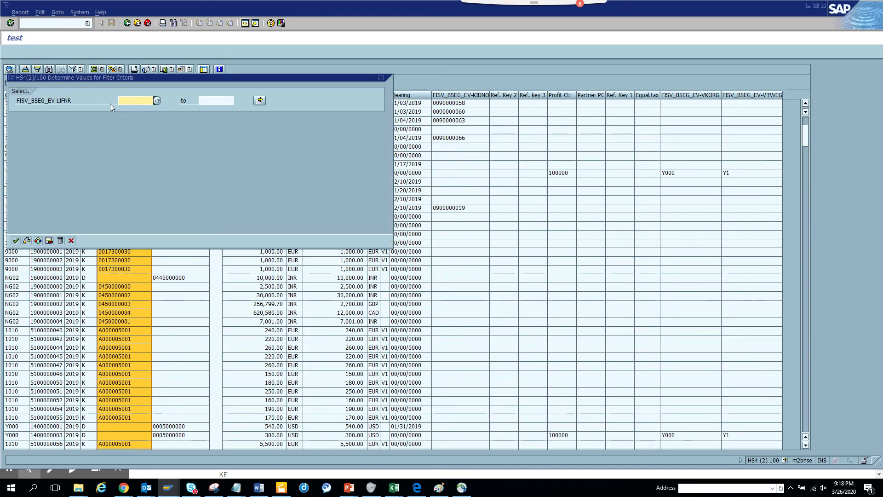
{"action": "left_click", "coordinate": [132, 103]}
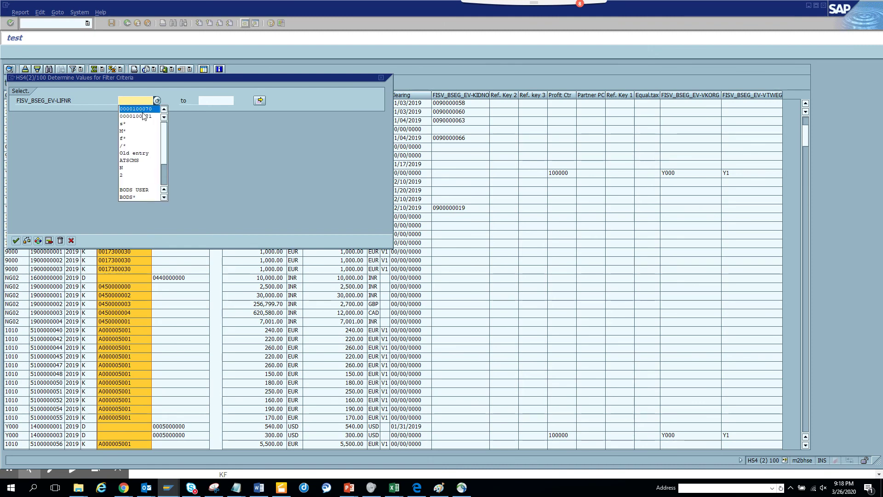
{"action": "left_click", "coordinate": [145, 116]}
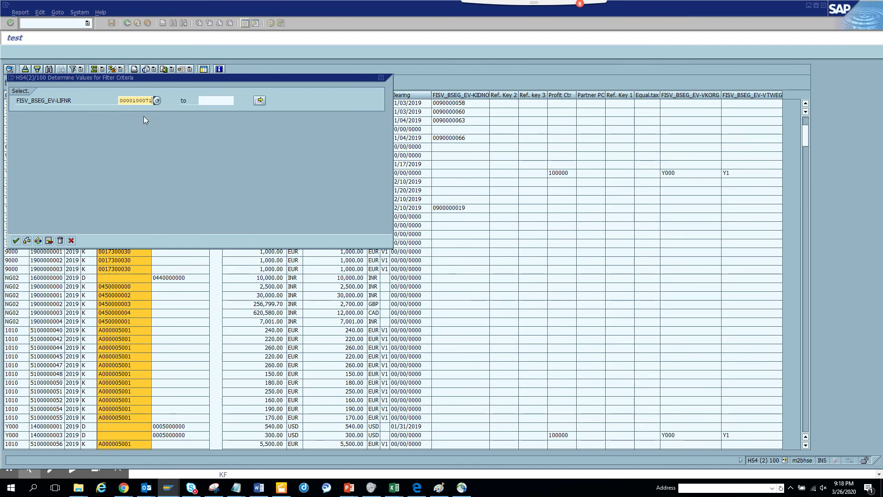
{"action": "left_click", "coordinate": [16, 241]}
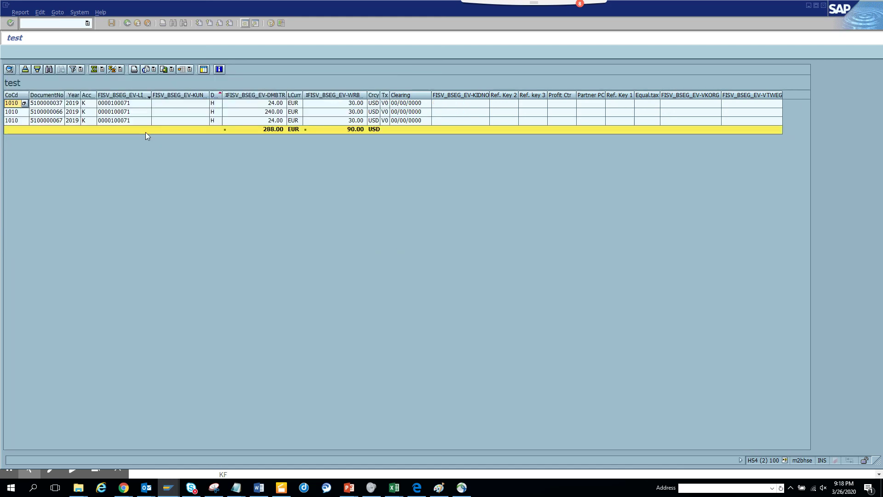
{"action": "left_click", "coordinate": [128, 105]}
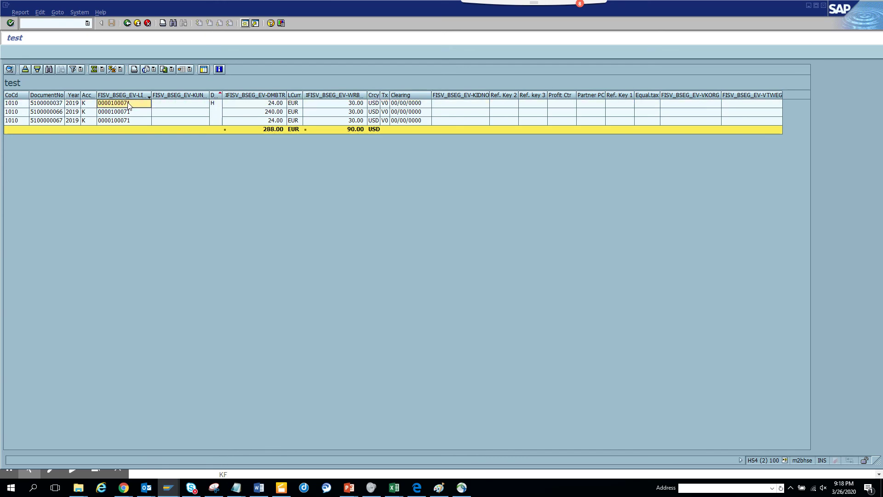
{"action": "key", "text": "alt+Tab"}
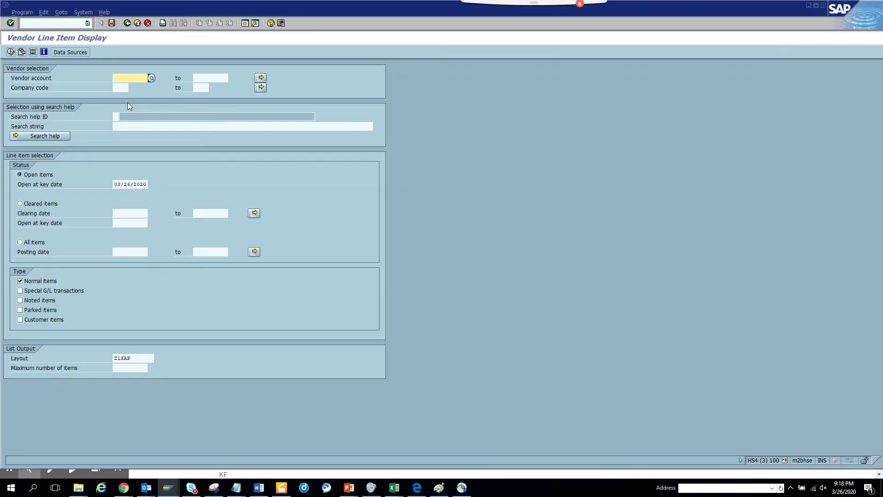
Step: Run the vendor line item display for vendor 100071 and check its 3 items (288.00 EUR) against the test query list
{"action": "key", "text": "F8"}
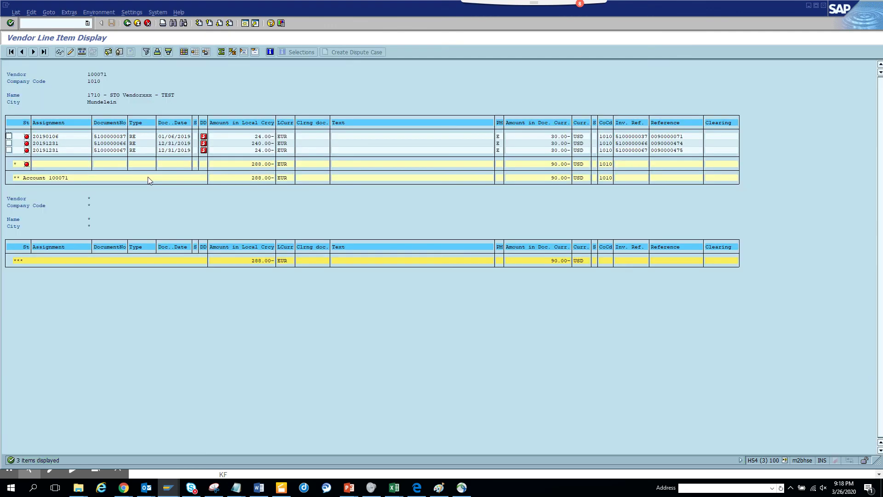
{"action": "key", "text": "alt+Tab"}
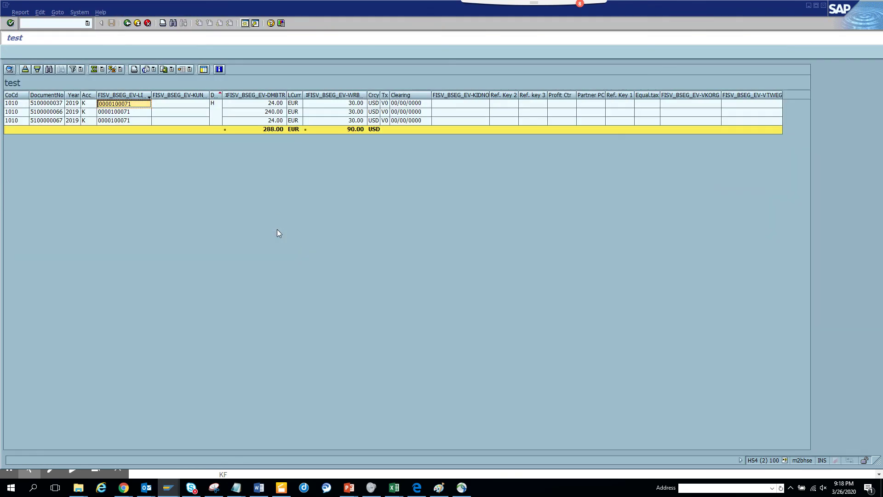
{"action": "key", "text": "alt+Tab"}
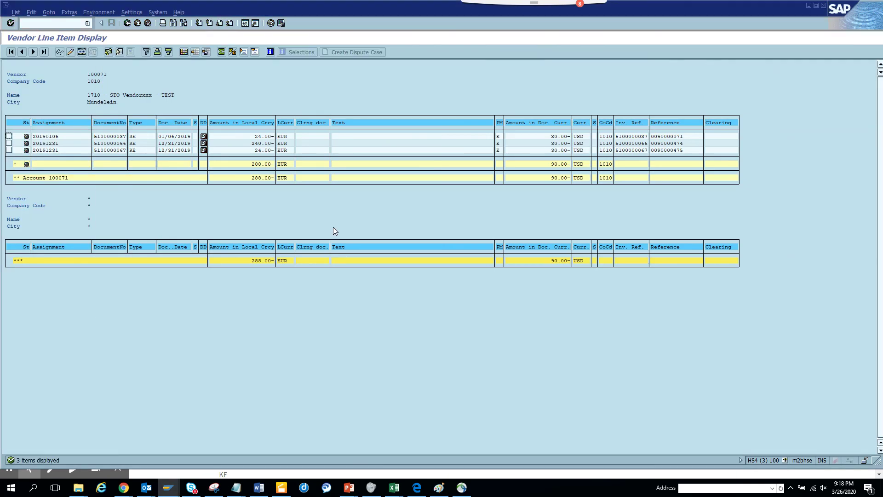
{"action": "key", "text": "alt+Tab"}
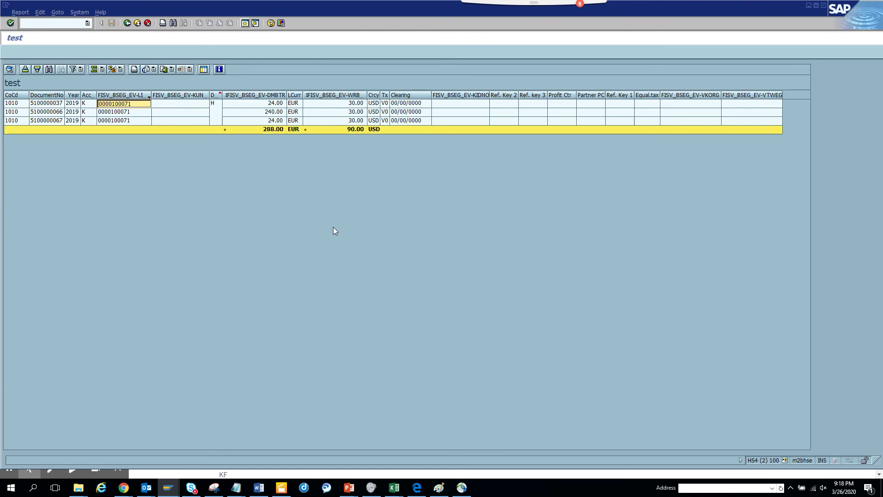
Step: Go back twice to the QuickViewer initial screen for the ZGET_CUS_VEND test query
{"action": "left_click", "coordinate": [127, 23]}
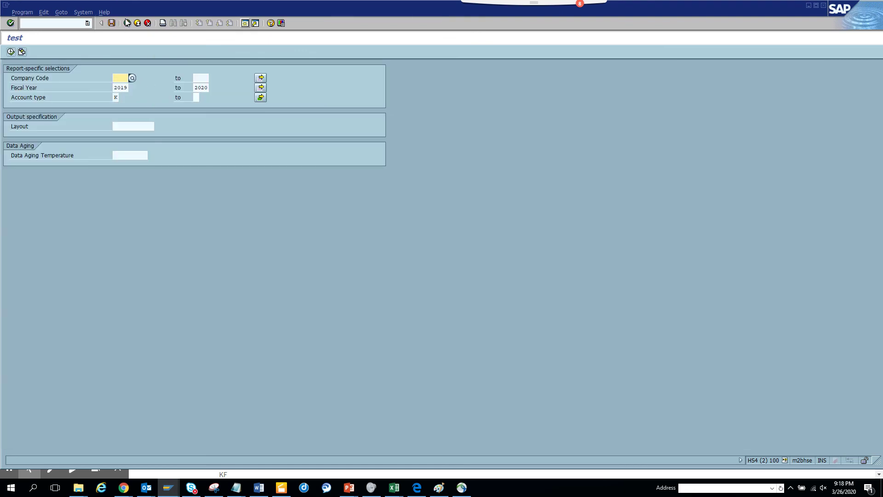
{"action": "left_click", "coordinate": [127, 23]}
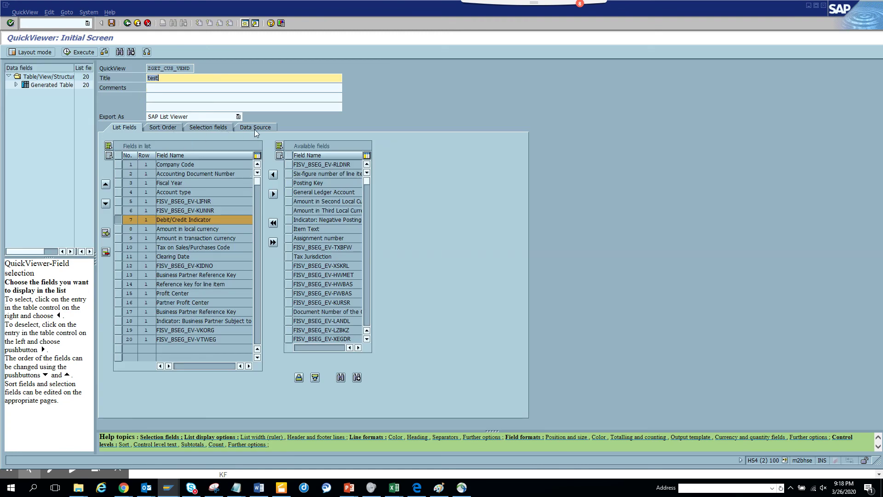
{"action": "left_click", "coordinate": [212, 188]}
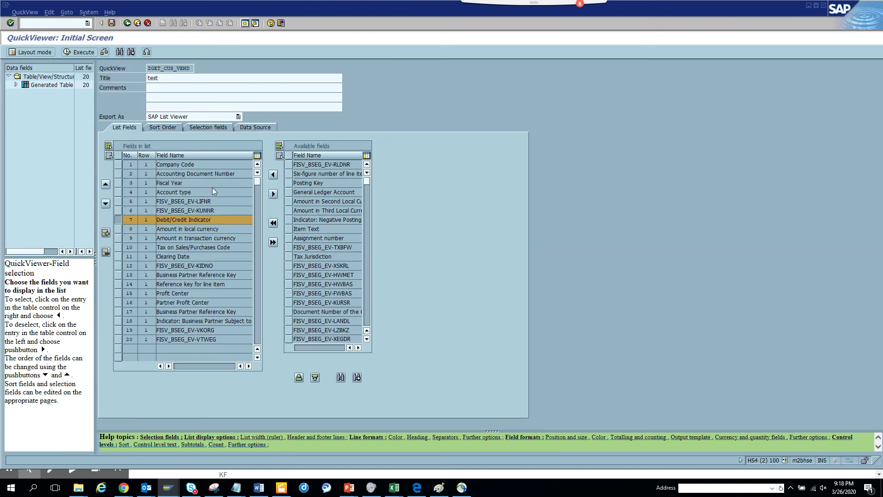
Step: Show the query's Data Source settings, highlighting table FISV_BSEG_EV
{"action": "left_click", "coordinate": [255, 127]}
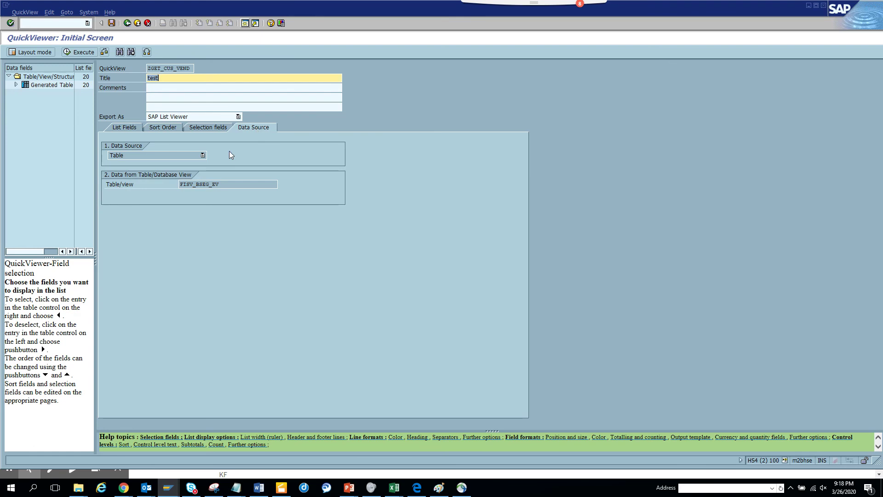
{"action": "left_click", "coordinate": [179, 185]}
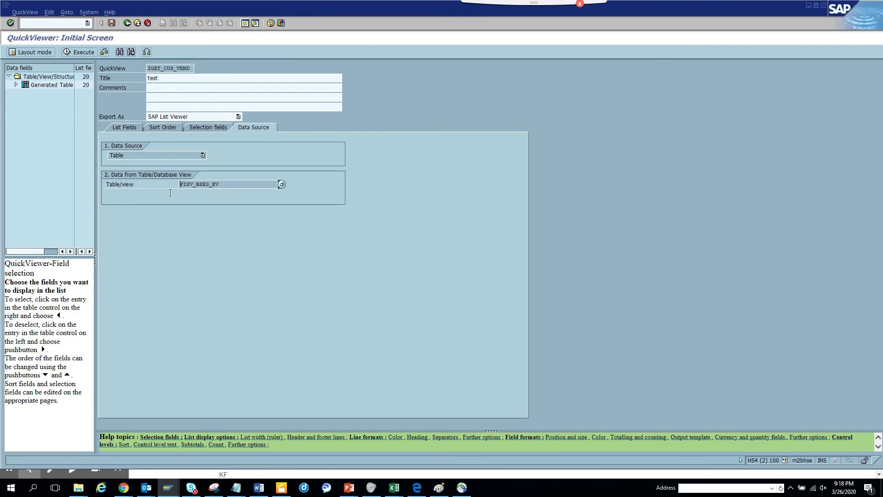
{"action": "key", "text": "alt+Tab"}
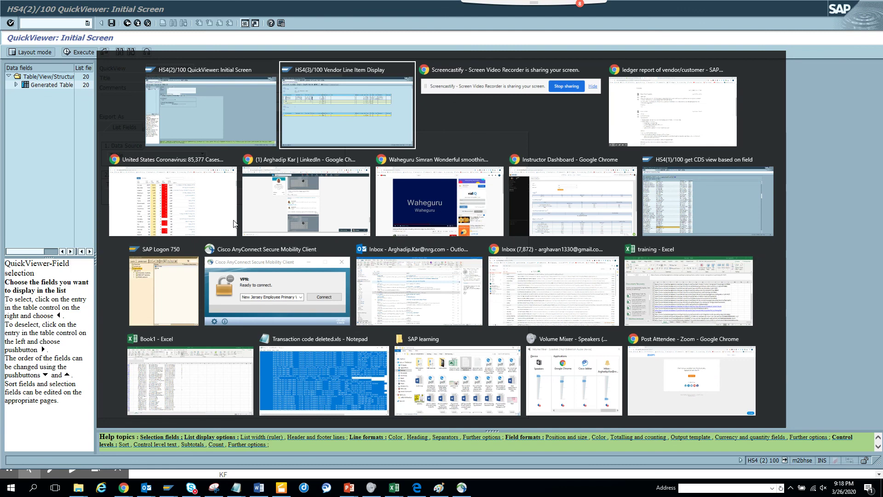
{"action": "key", "text": "Escape"}
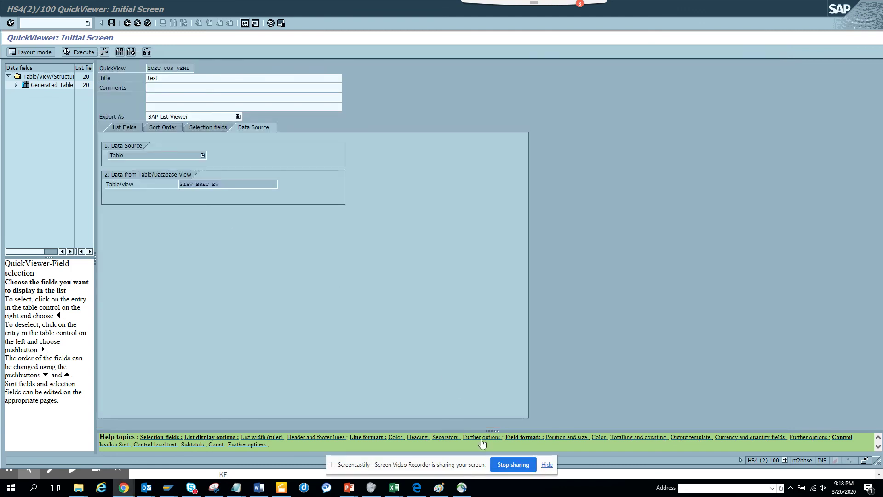